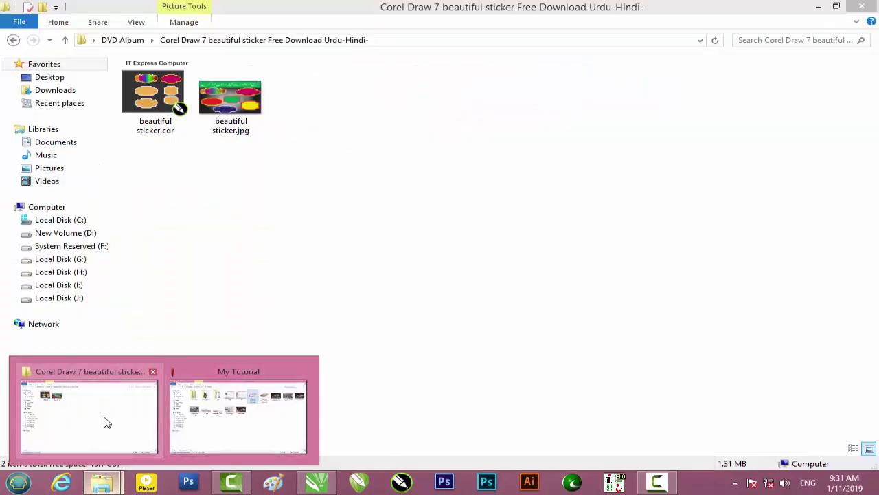
Preview beautiful sticker.jpg in Photo Viewer, then close it and return to the sticker folder.
{"action": "left_click", "coordinate": [103, 420]}
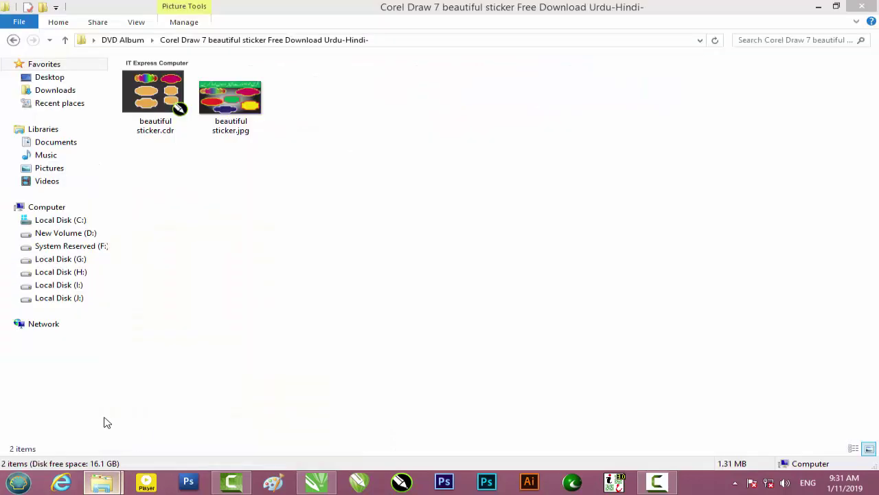
{"action": "double_click", "coordinate": [236, 121]}
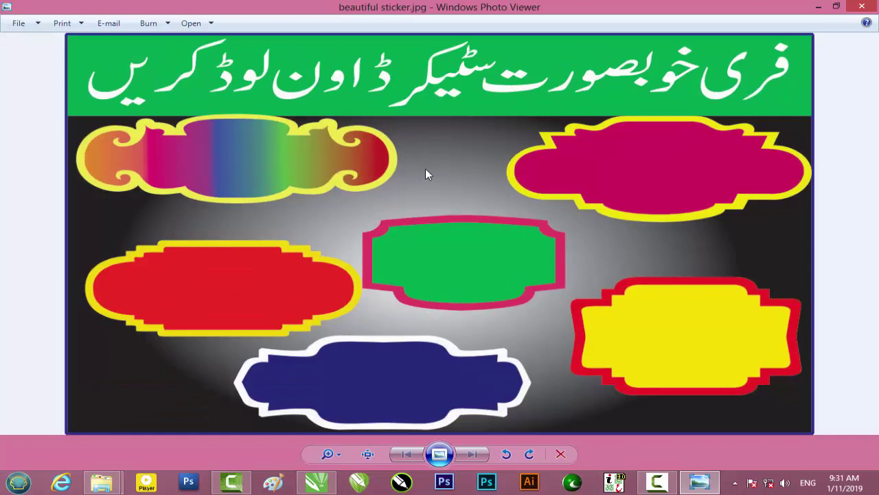
{"action": "left_click", "coordinate": [863, 7]}
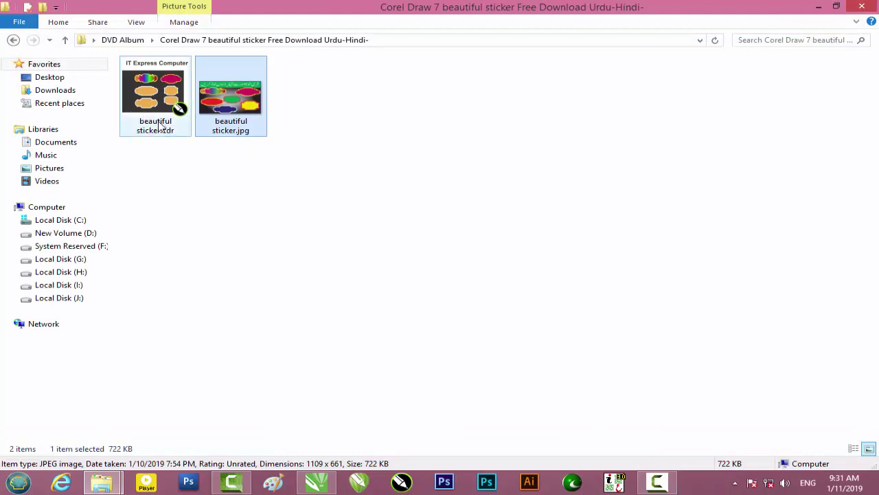
{"action": "left_click", "coordinate": [174, 174]}
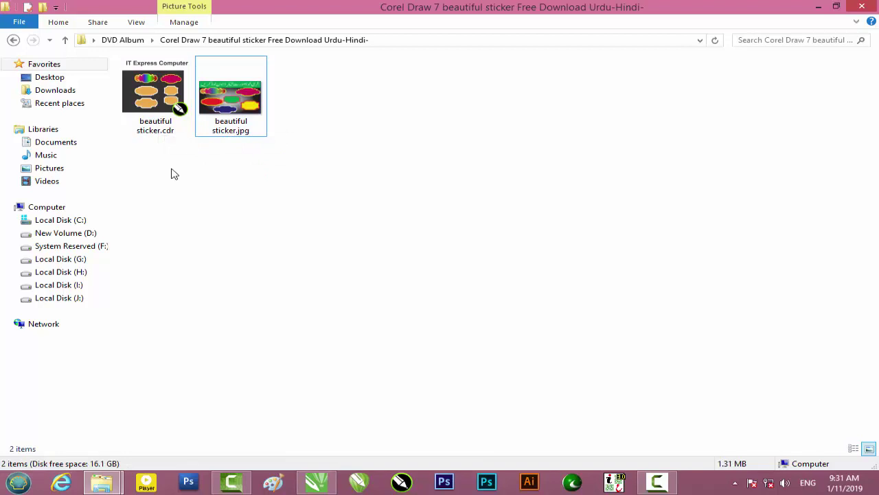
Drag beautiful sticker.cdr into CorelDRAW and drop the sticker artwork onto the Untitled-1 page.
{"action": "mouse_move", "coordinate": [154, 131]}
{"action": "left_mouse_down"}
{"action": "mouse_move", "coordinate": [311, 483]}
{"action": "mouse_move", "coordinate": [359, 356]}
{"action": "left_mouse_up"}
{"action": "scroll", "coordinate": [272, 305], "scroll_direction": "down", "scroll_amount": 1}
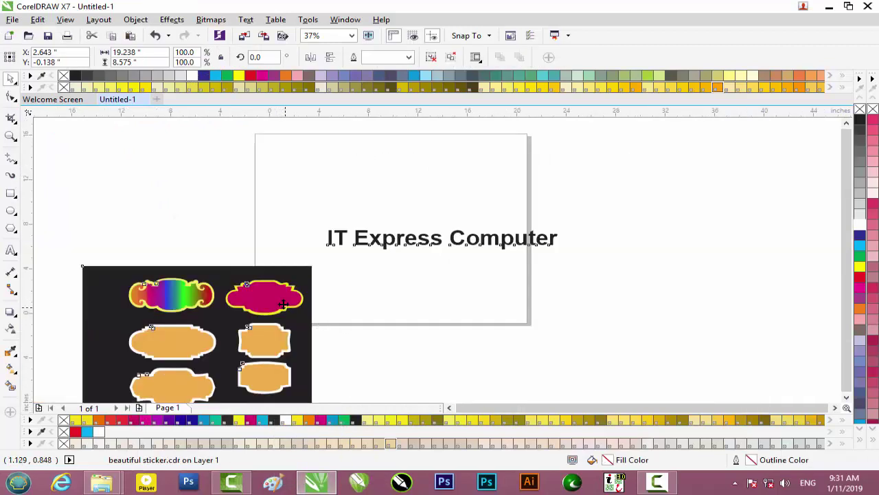
{"action": "scroll", "coordinate": [272, 305], "scroll_direction": "down", "scroll_amount": 1}
{"action": "mouse_move", "coordinate": [274, 309]}
{"action": "left_mouse_down"}
{"action": "mouse_move", "coordinate": [415, 254]}
{"action": "mouse_move", "coordinate": [414, 246]}
{"action": "left_mouse_up"}
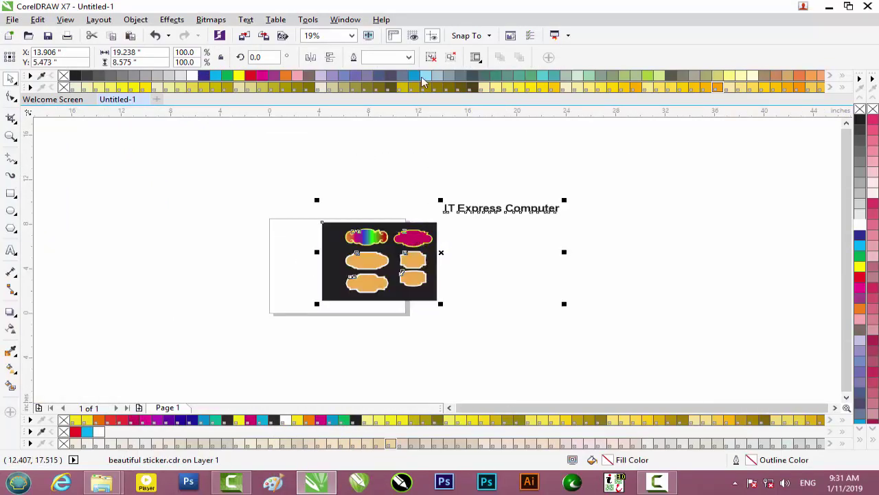
Unlock the IT Express Computer text and delete it.
{"action": "left_click", "coordinate": [454, 126]}
{"action": "left_click", "coordinate": [503, 208]}
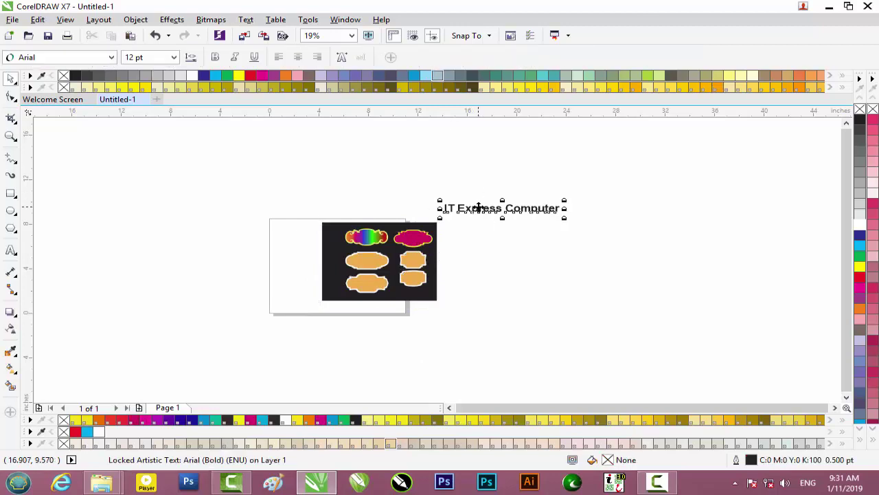
{"action": "right_click", "coordinate": [503, 208]}
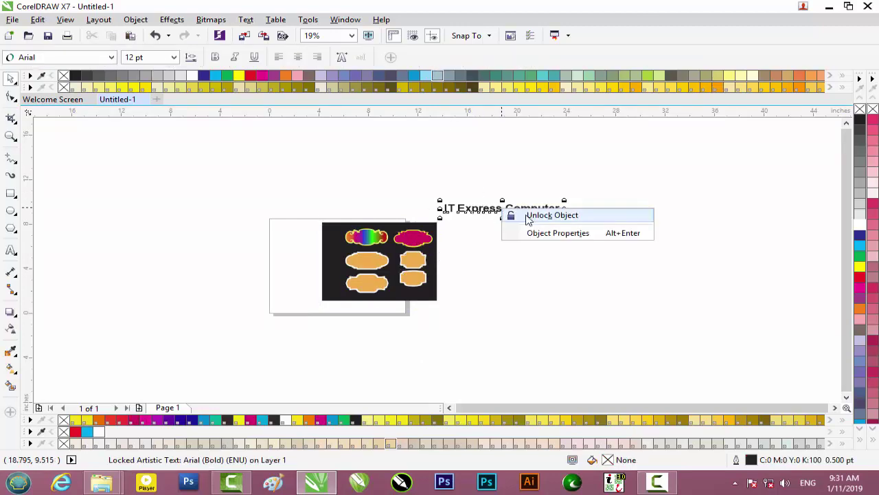
{"action": "left_click", "coordinate": [531, 214]}
{"action": "key", "text": "Delete"}
{"action": "scroll", "coordinate": [393, 242], "scroll_direction": "up", "scroll_amount": 1}
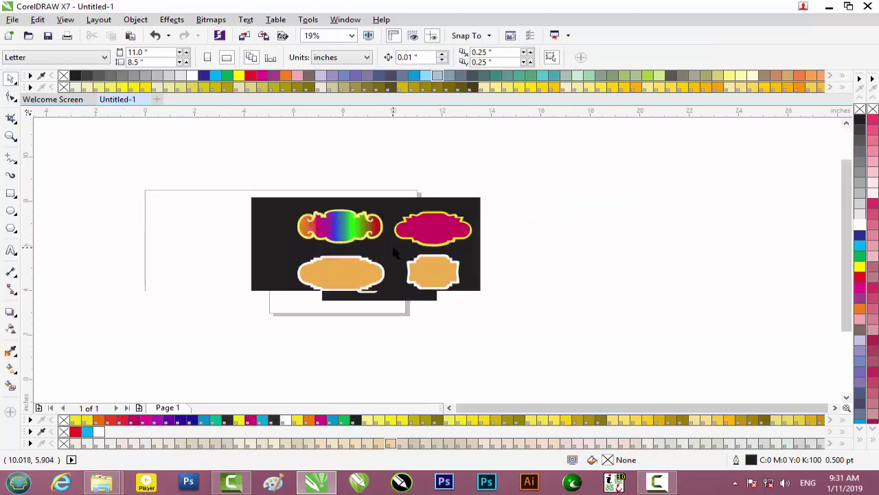
{"action": "scroll", "coordinate": [393, 243], "scroll_direction": "up", "scroll_amount": 1}
{"action": "scroll", "coordinate": [393, 242], "scroll_direction": "up", "scroll_amount": 1}
{"action": "scroll", "coordinate": [391, 244], "scroll_direction": "down", "scroll_amount": 1}
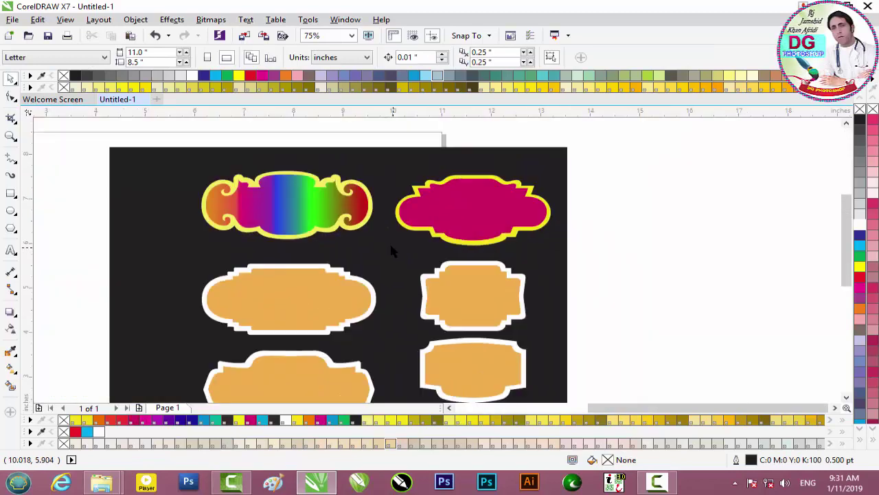
Ungroup the orange sticker from its white border.
{"action": "left_click", "coordinate": [329, 200]}
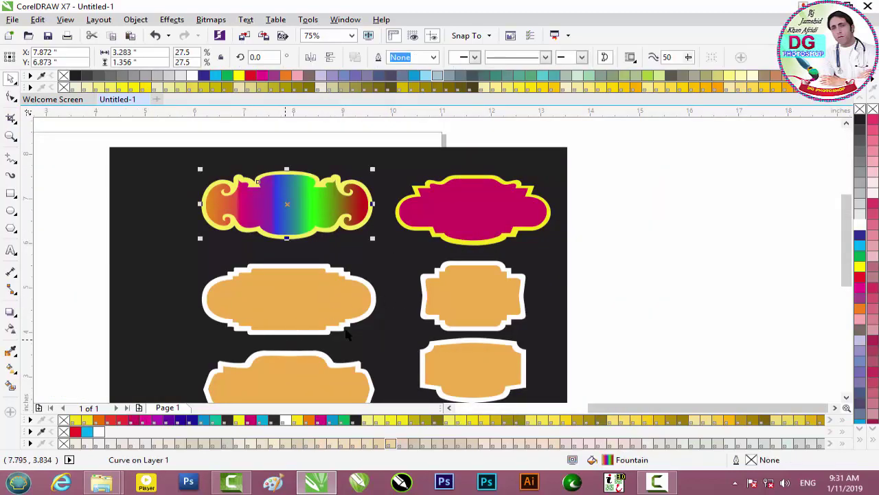
{"action": "left_click", "coordinate": [275, 299]}
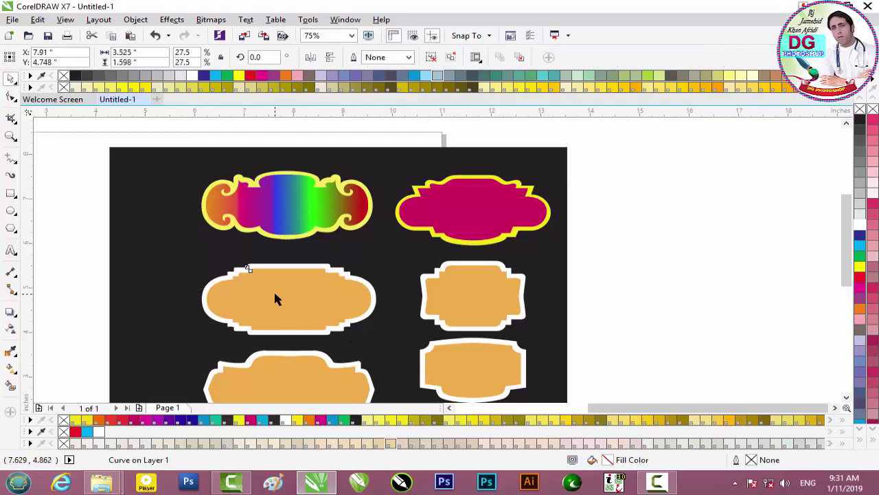
{"action": "left_click", "coordinate": [432, 59]}
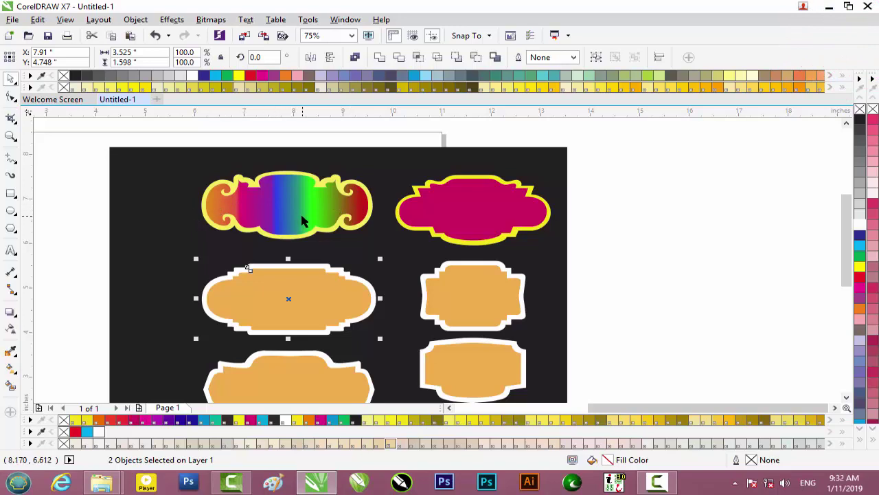
{"action": "mouse_move", "coordinate": [291, 300]}
{"action": "left_mouse_down"}
{"action": "mouse_move", "coordinate": [291, 318]}
{"action": "mouse_move", "coordinate": [289, 302]}
{"action": "left_mouse_up"}
{"action": "left_click", "coordinate": [638, 274]}
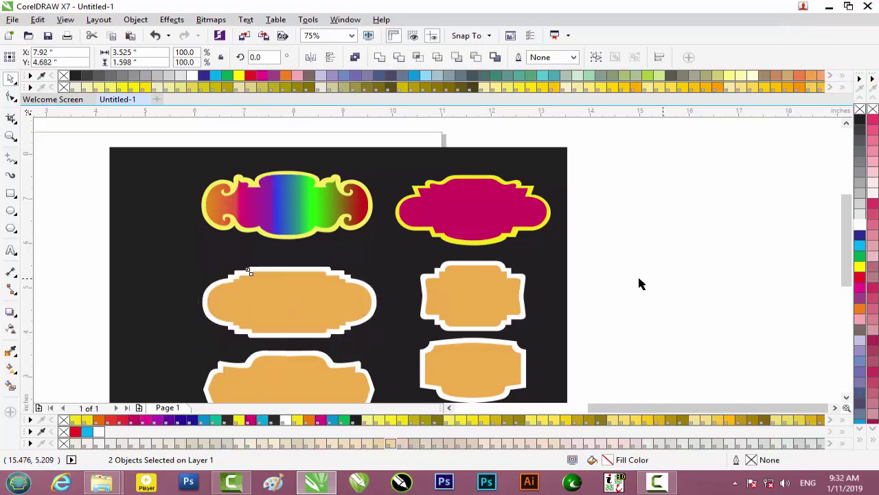
Test-move the orange shape off its border, then return it to its original spot.
{"action": "left_click", "coordinate": [344, 290]}
{"action": "mouse_move", "coordinate": [320, 295]}
{"action": "left_mouse_down"}
{"action": "mouse_move", "coordinate": [319, 318]}
{"action": "mouse_move", "coordinate": [312, 300]}
{"action": "left_mouse_up"}
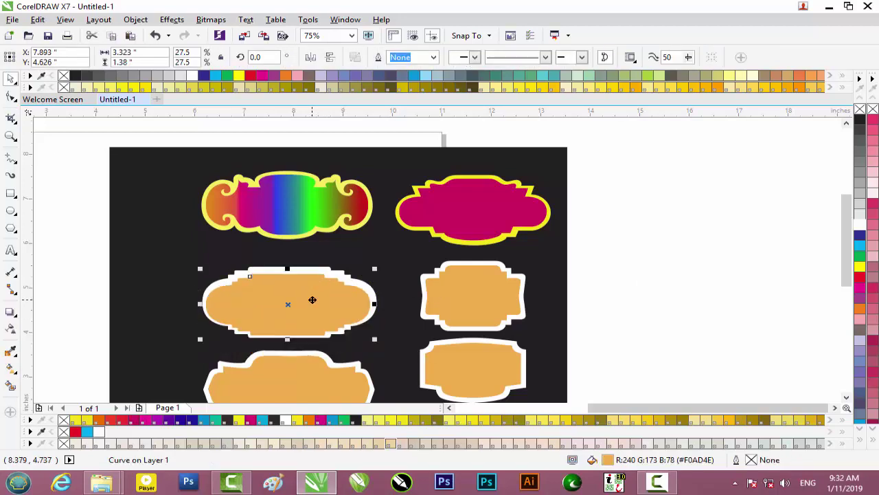
{"action": "key", "text": "ctrl+z"}
{"action": "key", "text": "ctrl+shift+z"}
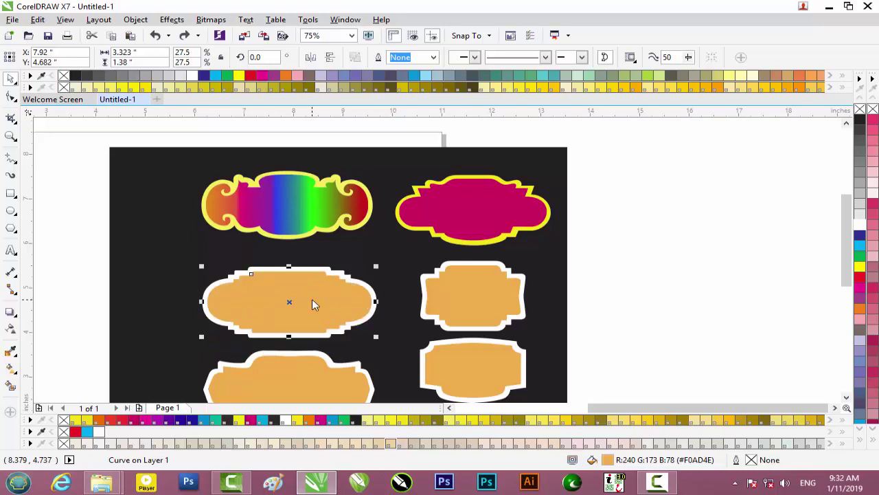
{"action": "key", "text": "F11"}
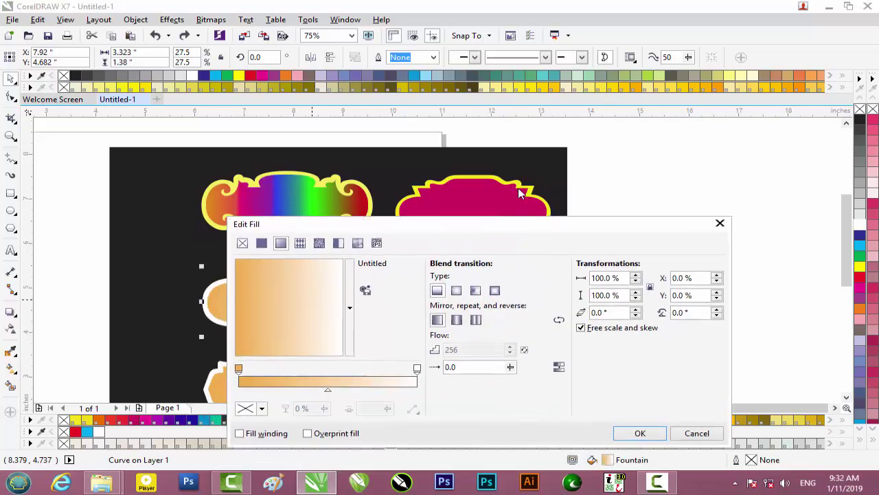
Insert extra colour stops at 25%, 51% and 79% in the orange-to-white gradient, adjusting midpoints.
{"action": "left_click_drag", "start_coordinate": [445, 253], "coordinate": [549, 152]}
{"action": "double_click", "coordinate": [302, 292]}
{"action": "left_click_drag", "start_coordinate": [318, 293], "coordinate": [358, 294]}
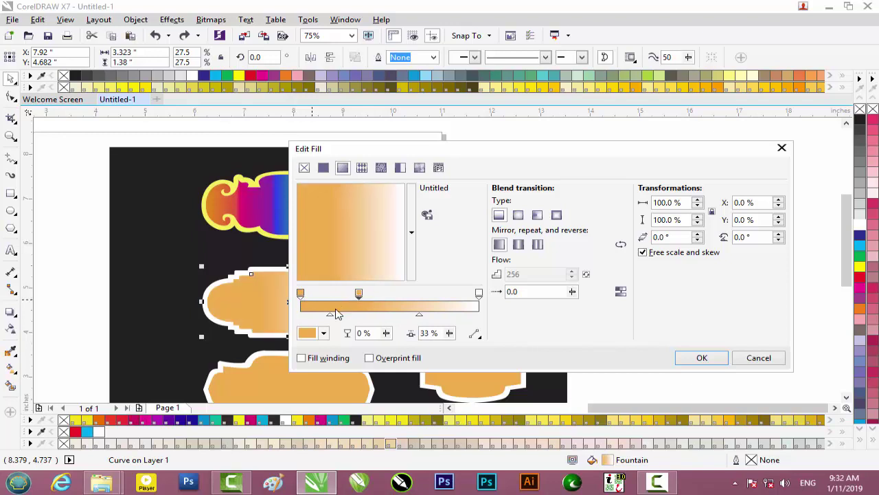
{"action": "mouse_move", "coordinate": [329, 314]}
{"action": "left_mouse_down"}
{"action": "mouse_move", "coordinate": [359, 315]}
{"action": "mouse_move", "coordinate": [345, 294]}
{"action": "left_mouse_up"}
{"action": "left_click", "coordinate": [303, 293]}
{"action": "mouse_move", "coordinate": [304, 294]}
{"action": "left_mouse_down"}
{"action": "mouse_move", "coordinate": [380, 296]}
{"action": "mouse_move", "coordinate": [380, 318]}
{"action": "mouse_move", "coordinate": [391, 296]}
{"action": "left_mouse_up"}
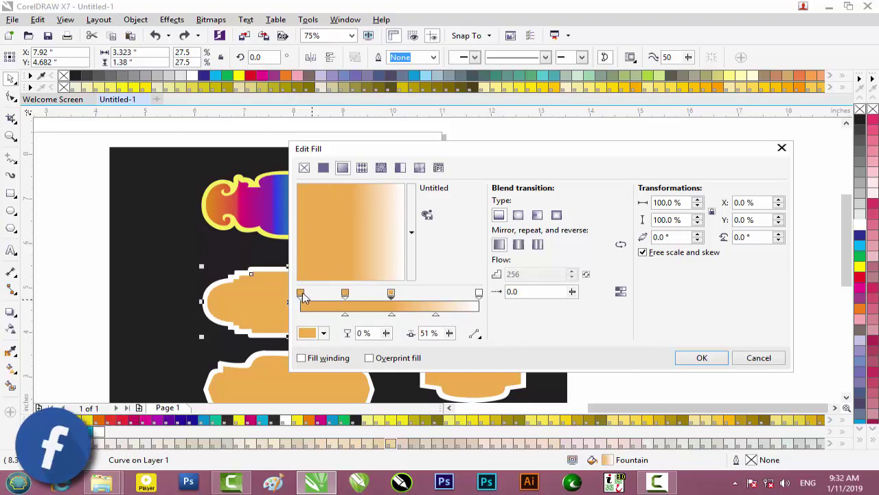
{"action": "double_click", "coordinate": [400, 294]}
{"action": "left_click_drag", "start_coordinate": [410, 296], "coordinate": [441, 297]}
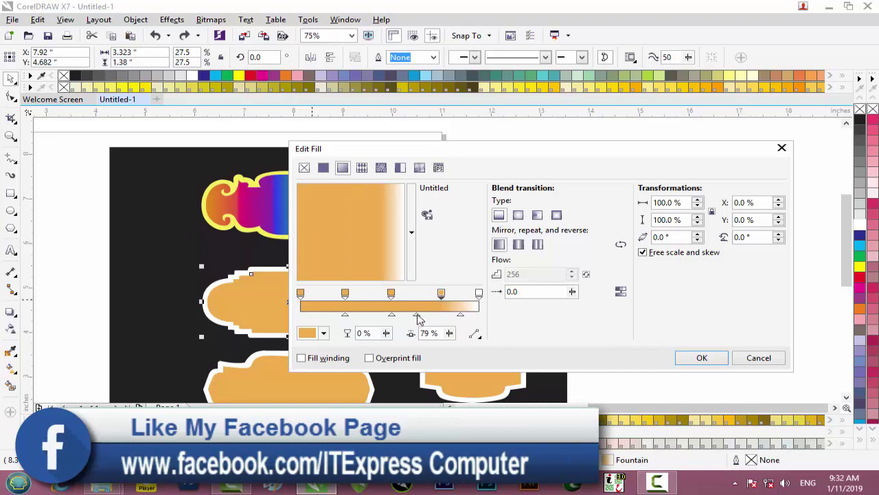
{"action": "left_click_drag", "start_coordinate": [418, 319], "coordinate": [441, 316]}
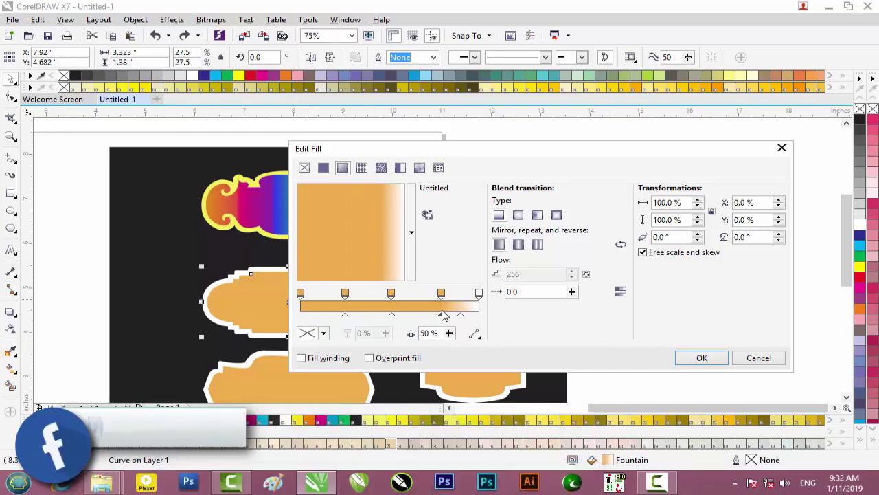
Colour the first gradient stop red and the 25% stop magenta.
{"action": "left_click", "coordinate": [301, 293]}
{"action": "left_click", "coordinate": [324, 333]}
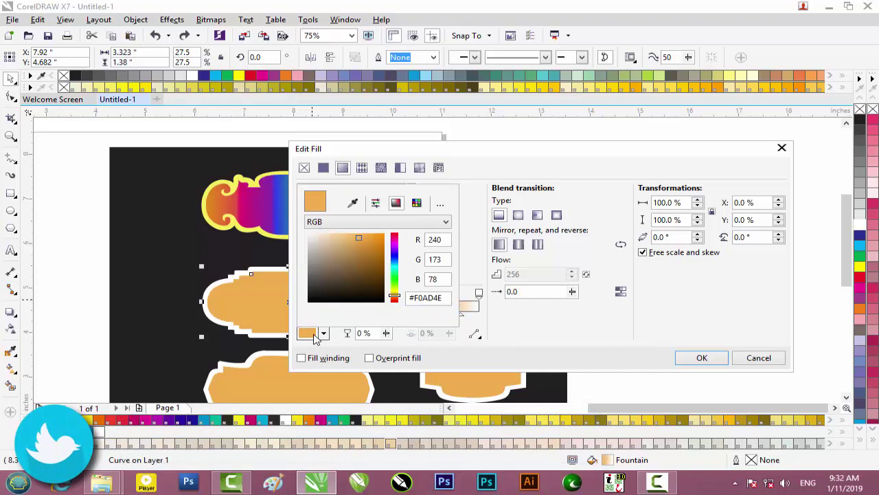
{"action": "left_click", "coordinate": [394, 237]}
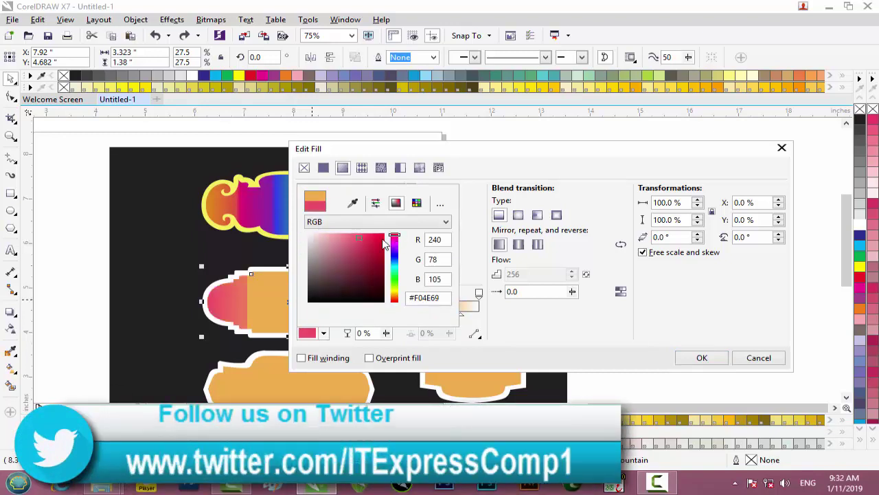
{"action": "left_click", "coordinate": [381, 239]}
{"action": "left_click", "coordinate": [516, 328]}
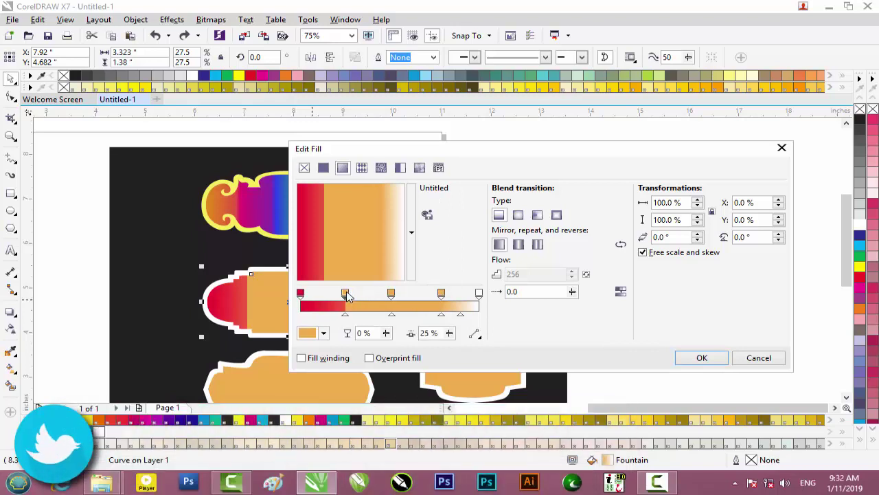
{"action": "left_click", "coordinate": [345, 293]}
{"action": "left_click", "coordinate": [323, 334]}
{"action": "left_click", "coordinate": [394, 244]}
{"action": "left_click", "coordinate": [378, 239]}
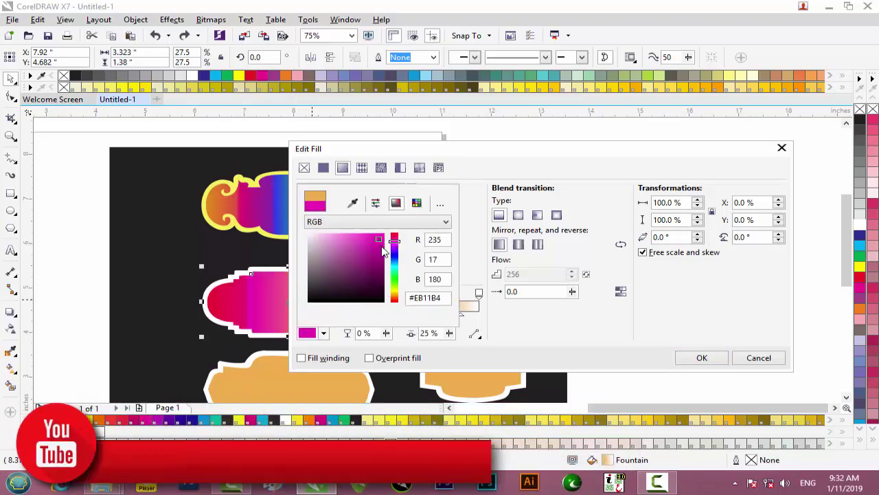
{"action": "left_click", "coordinate": [515, 325]}
Set the 51% stop to blue #3815E6 and the 79% stop to green.
{"action": "left_click", "coordinate": [392, 294]}
{"action": "left_click", "coordinate": [313, 333]}
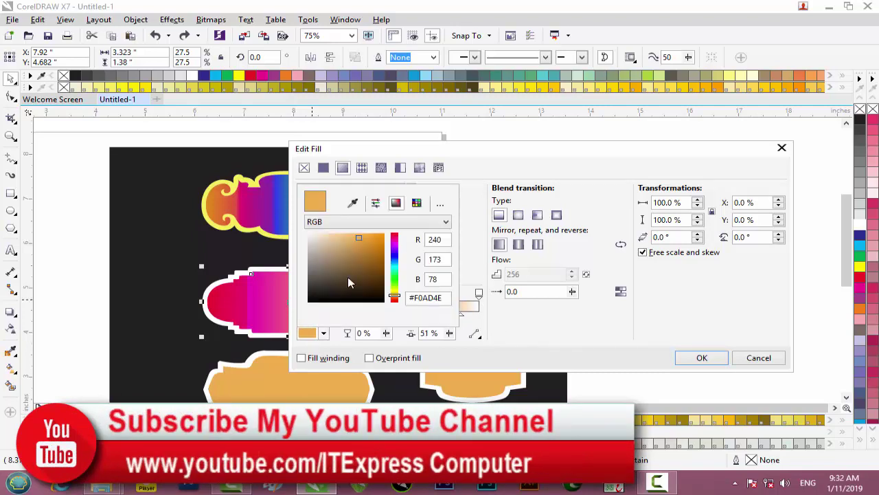
{"action": "left_click", "coordinate": [395, 256]}
{"action": "left_click", "coordinate": [377, 239]}
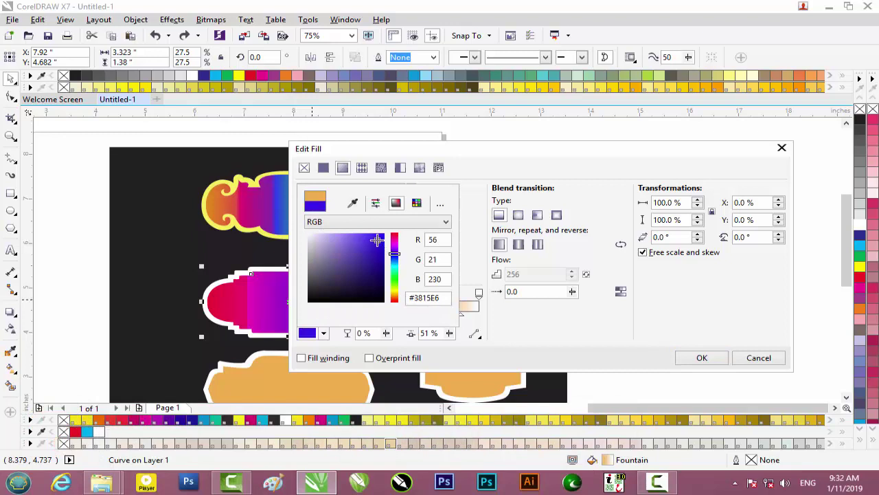
{"action": "left_click", "coordinate": [560, 324]}
{"action": "left_click", "coordinate": [441, 293]}
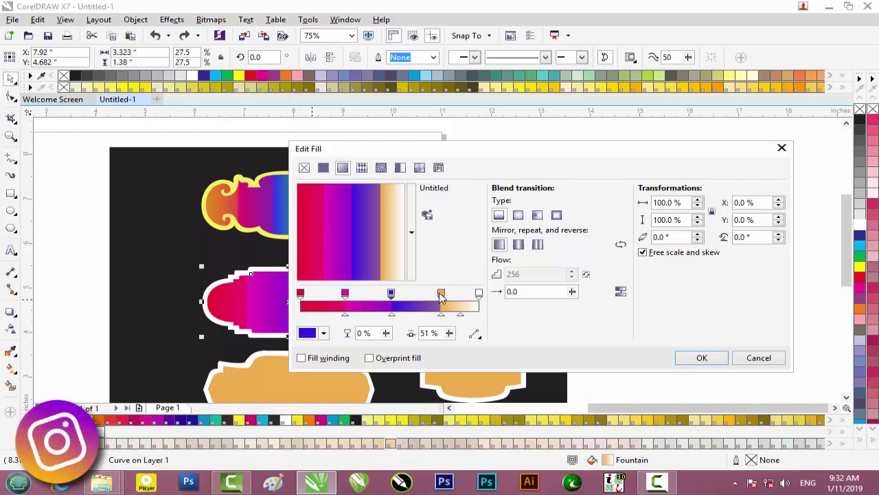
{"action": "left_click", "coordinate": [309, 333]}
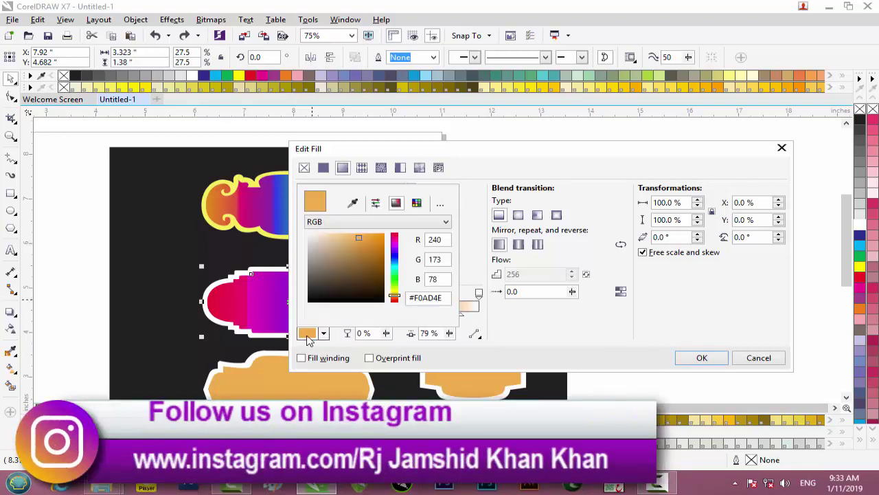
{"action": "left_click", "coordinate": [395, 268]}
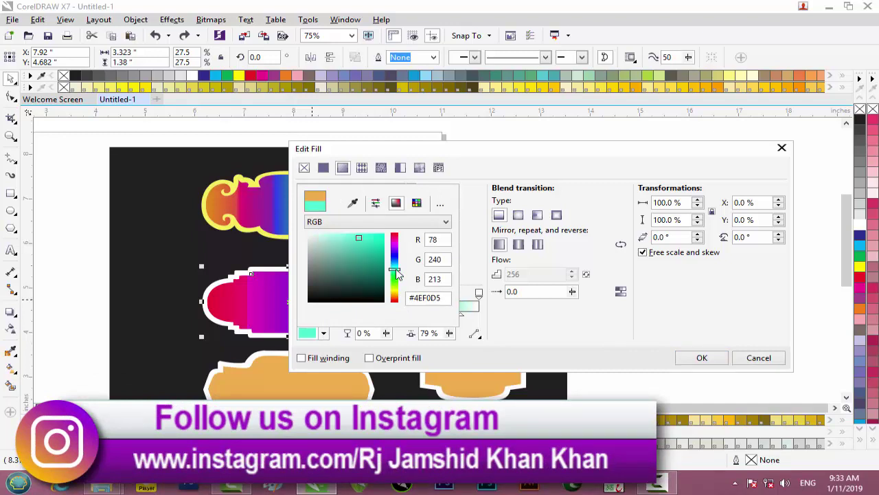
{"action": "left_click_drag", "start_coordinate": [395, 270], "coordinate": [393, 281]}
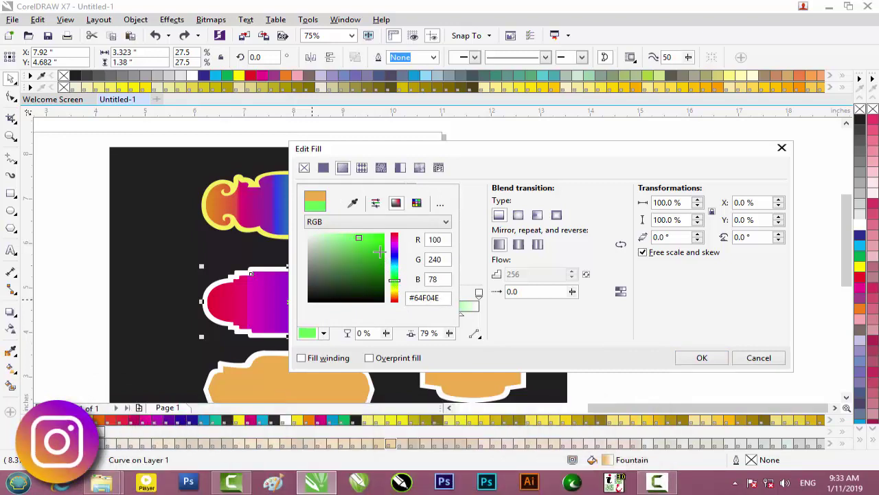
{"action": "left_click", "coordinate": [380, 253]}
{"action": "left_click", "coordinate": [549, 329]}
Change the white end stop to yellow-green #CCC20C.
{"action": "left_click", "coordinate": [479, 293]}
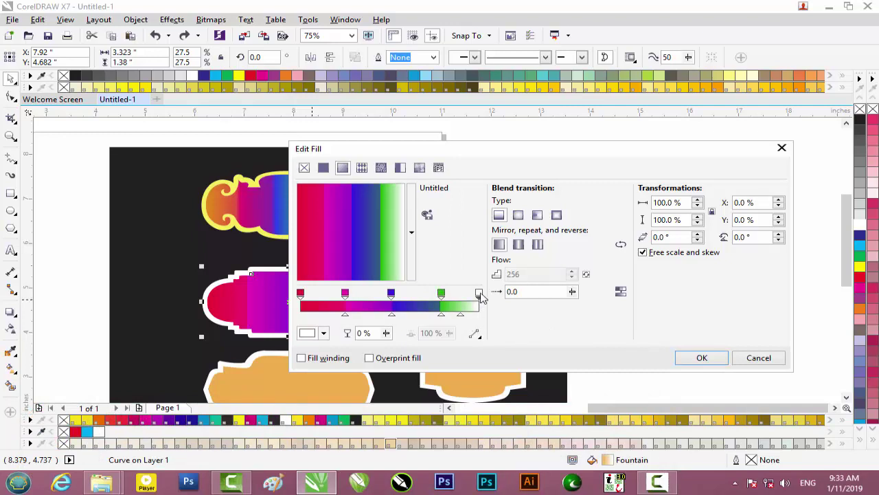
{"action": "left_click", "coordinate": [325, 333]}
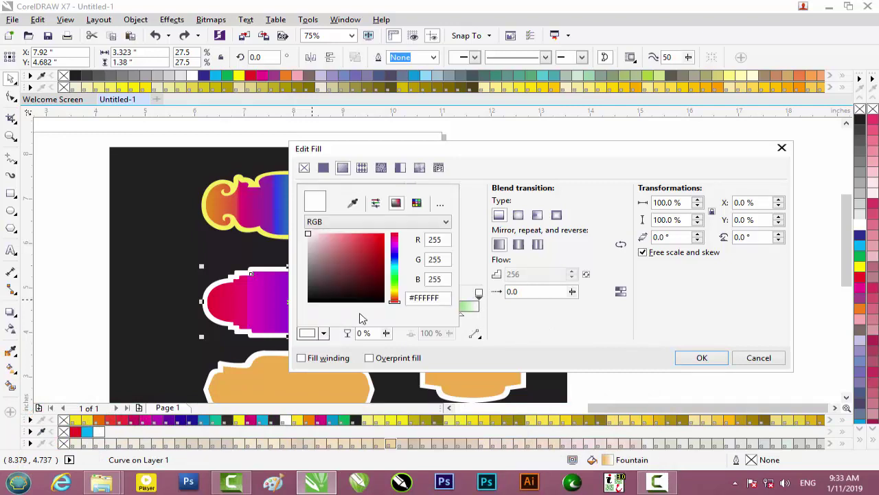
{"action": "left_click", "coordinate": [394, 292]}
{"action": "left_click", "coordinate": [379, 248]}
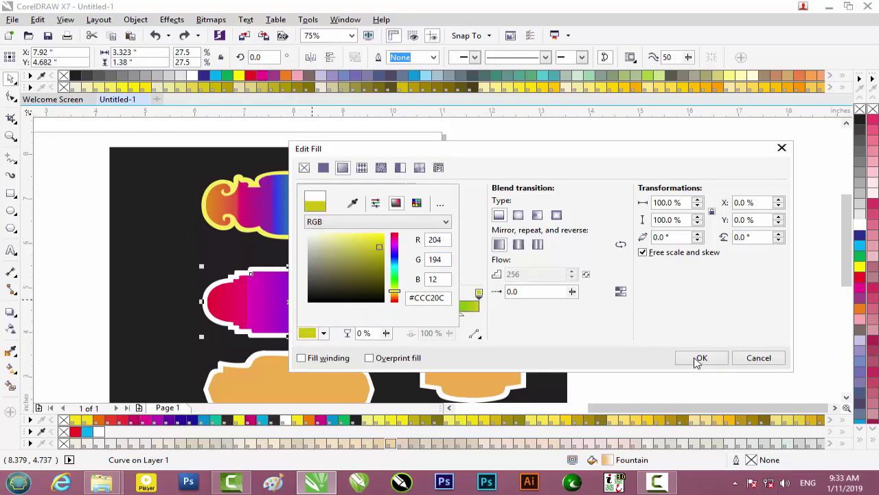
Apply the yellow-green end colour and try elliptical and conical fountain fill types.
{"action": "left_click", "coordinate": [539, 153]}
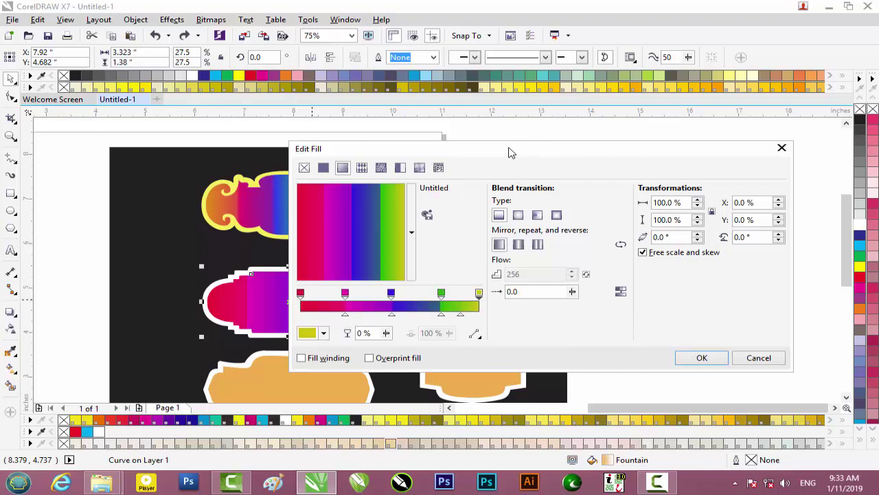
{"action": "left_click_drag", "start_coordinate": [509, 152], "coordinate": [583, 140]}
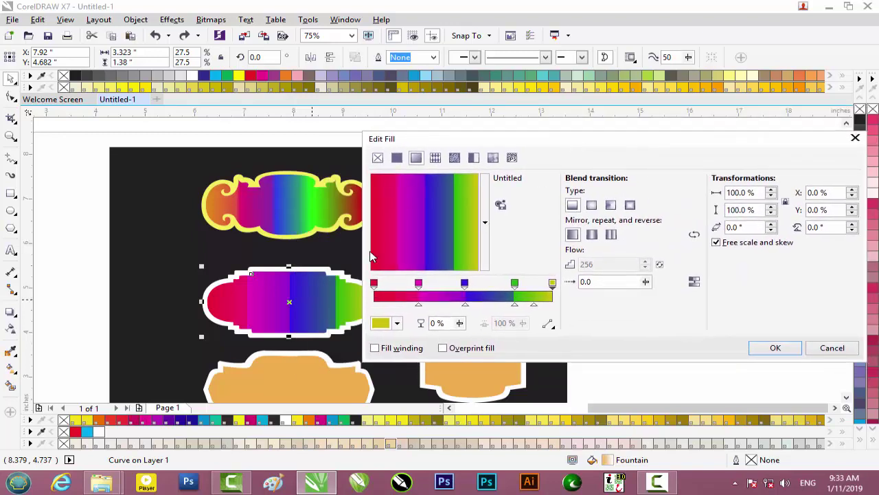
{"action": "left_click", "coordinate": [591, 205]}
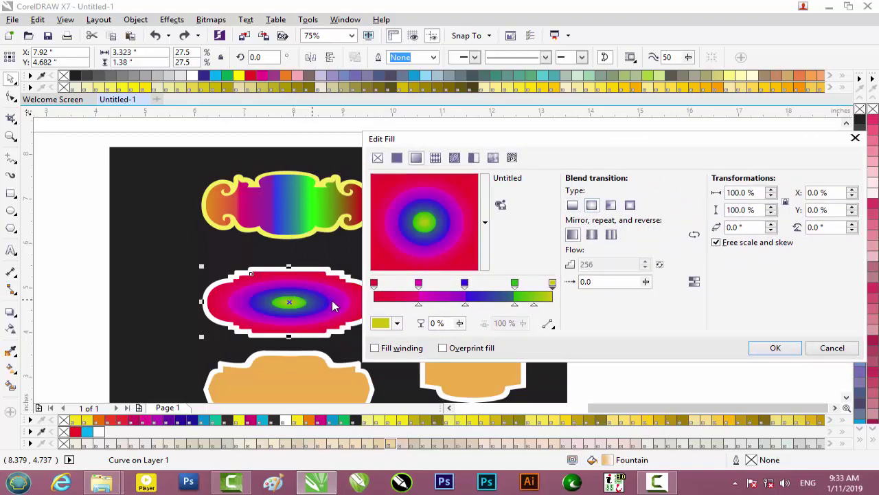
{"action": "left_click", "coordinate": [611, 205]}
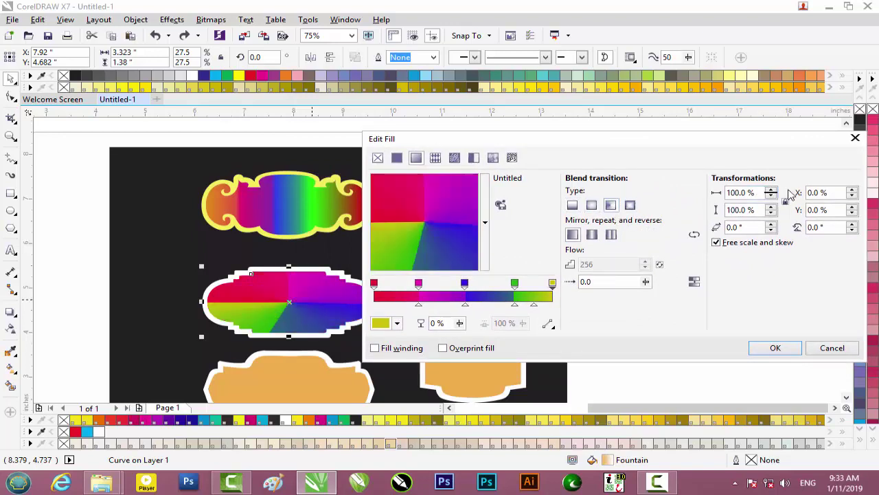
{"action": "left_click_drag", "start_coordinate": [775, 195], "coordinate": [773, 193]}
{"action": "left_click", "coordinate": [592, 206]}
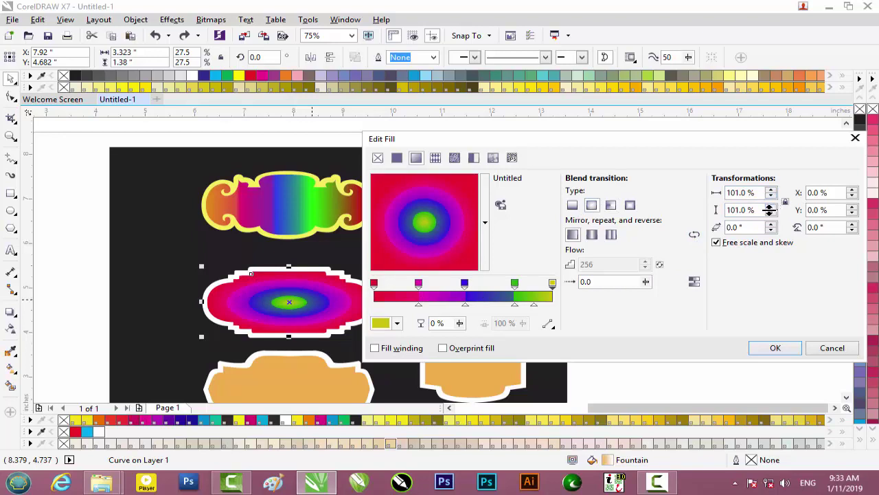
Scale the fill to 120% × 121%, offset -1%/2%, then make it linear rotated 49.2°.
{"action": "left_click", "coordinate": [772, 209]}
{"action": "left_click", "coordinate": [772, 209]}
{"action": "left_click", "coordinate": [771, 210]}
{"action": "left_click", "coordinate": [772, 210]}
{"action": "left_click", "coordinate": [771, 209]}
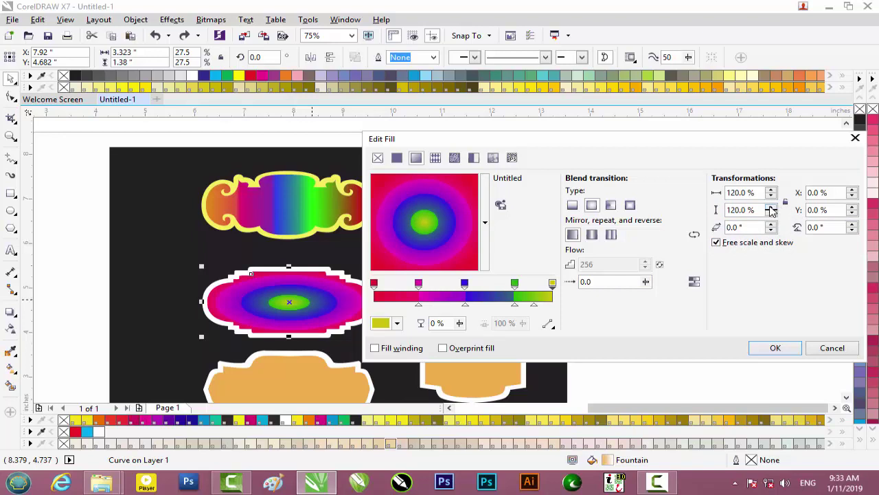
{"action": "left_click", "coordinate": [772, 210]}
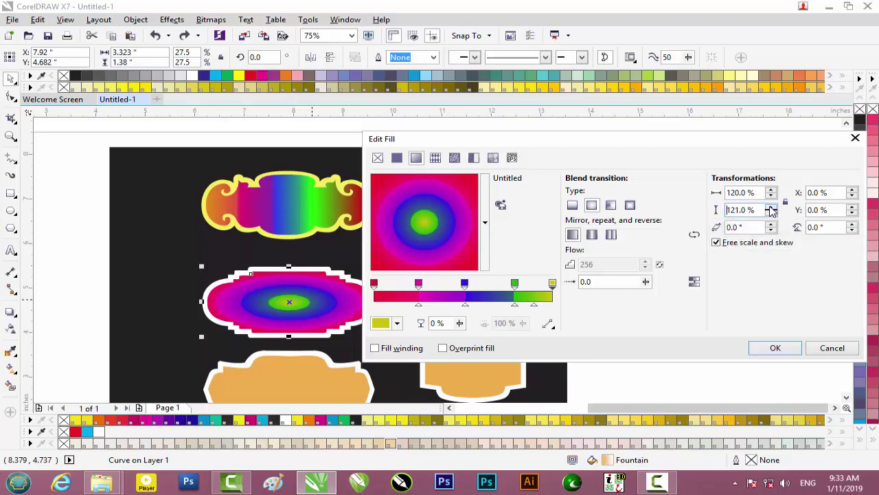
{"action": "left_click", "coordinate": [851, 196]}
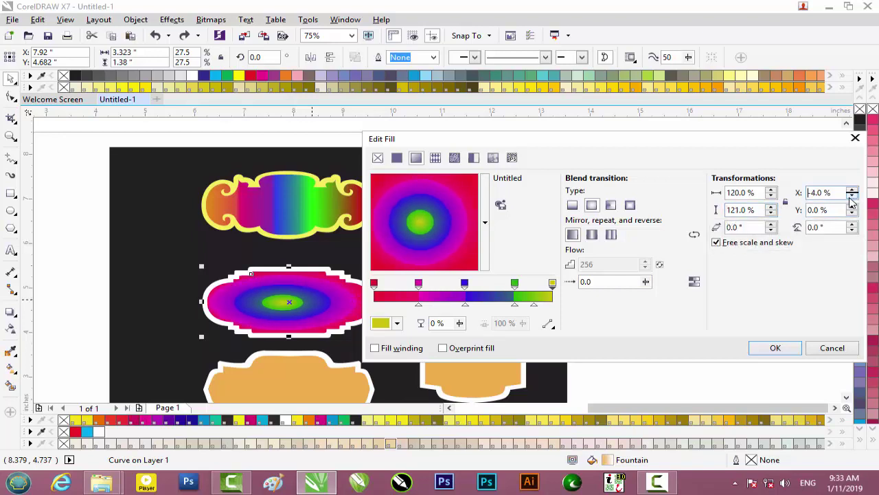
{"action": "double_click", "coordinate": [852, 190]}
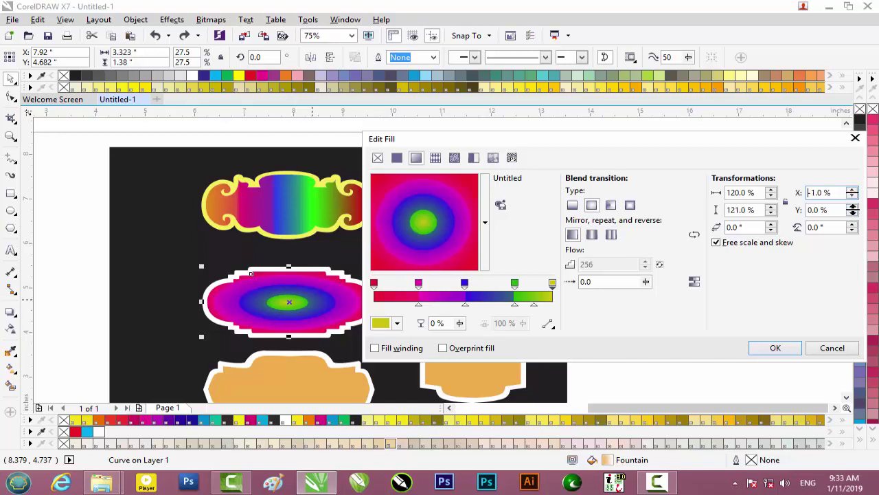
{"action": "double_click", "coordinate": [852, 208]}
{"action": "double_click", "coordinate": [852, 214]}
{"action": "type", "text": "9"}
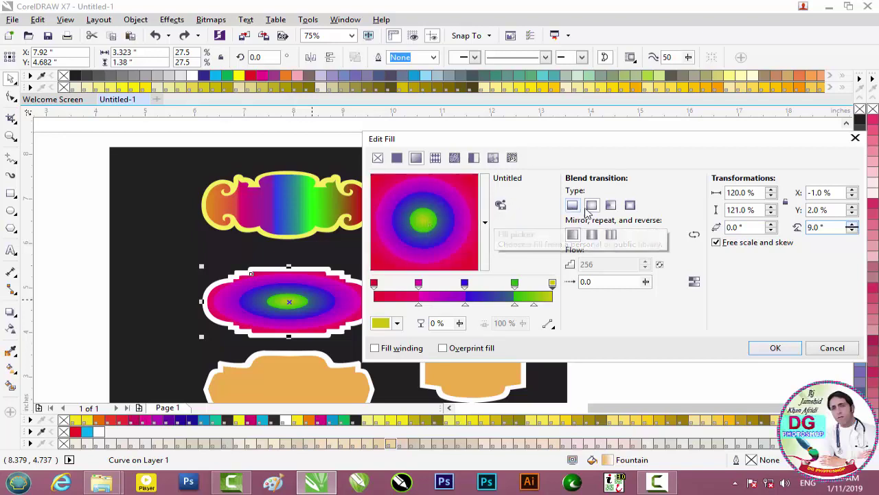
{"action": "left_click", "coordinate": [573, 206]}
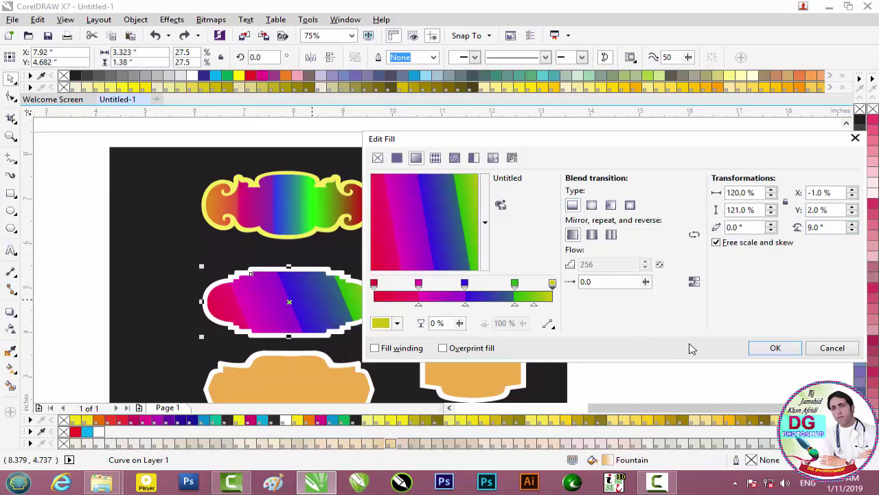
{"action": "left_click_drag", "start_coordinate": [486, 256], "coordinate": [442, 203]}
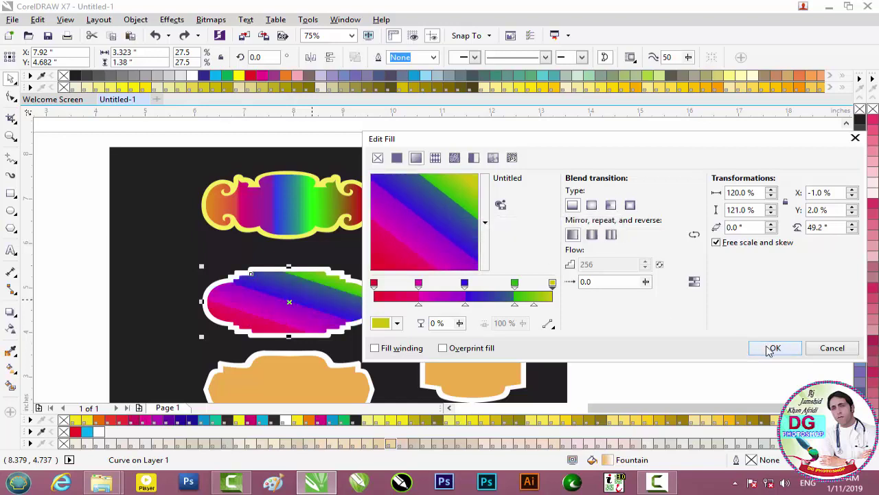
Apply the linear fill and give the diagonal-gradient sticker a magenta outline.
{"action": "left_click", "coordinate": [770, 349]}
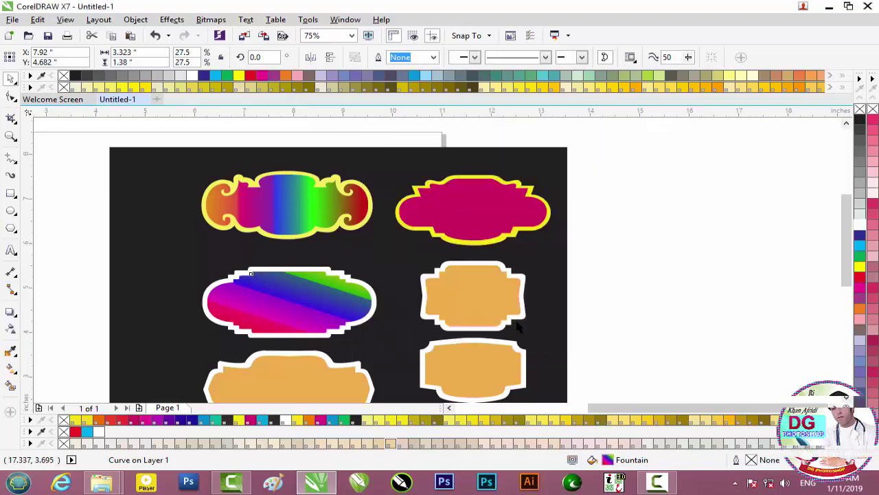
{"action": "scroll", "coordinate": [278, 280], "scroll_direction": "up", "scroll_amount": 2}
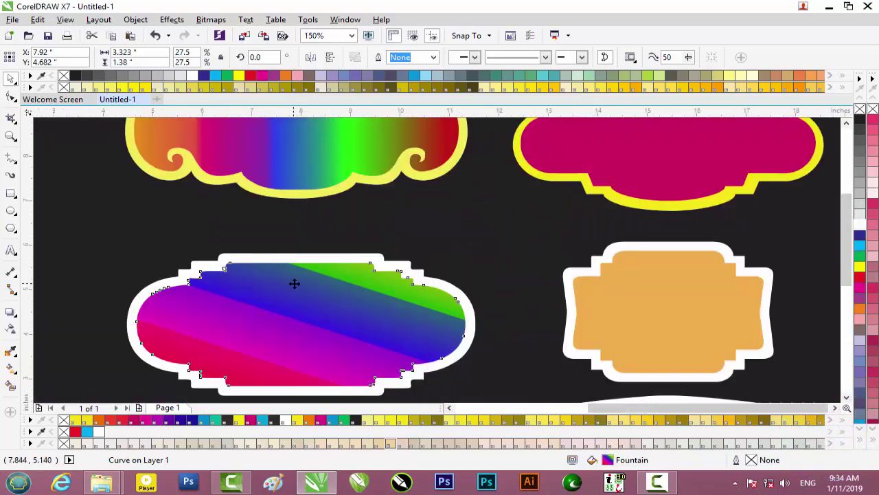
{"action": "scroll", "coordinate": [289, 282], "scroll_direction": "down", "scroll_amount": 4}
{"action": "left_click", "coordinate": [233, 267]}
{"action": "scroll", "coordinate": [235, 267], "scroll_direction": "up", "scroll_amount": 4}
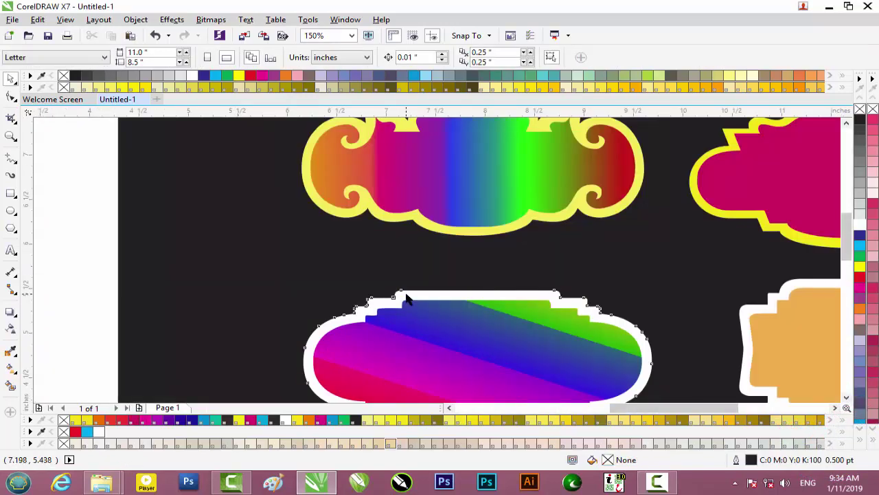
{"action": "left_click", "coordinate": [438, 300]}
{"action": "scroll", "coordinate": [438, 299], "scroll_direction": "down", "scroll_amount": 2}
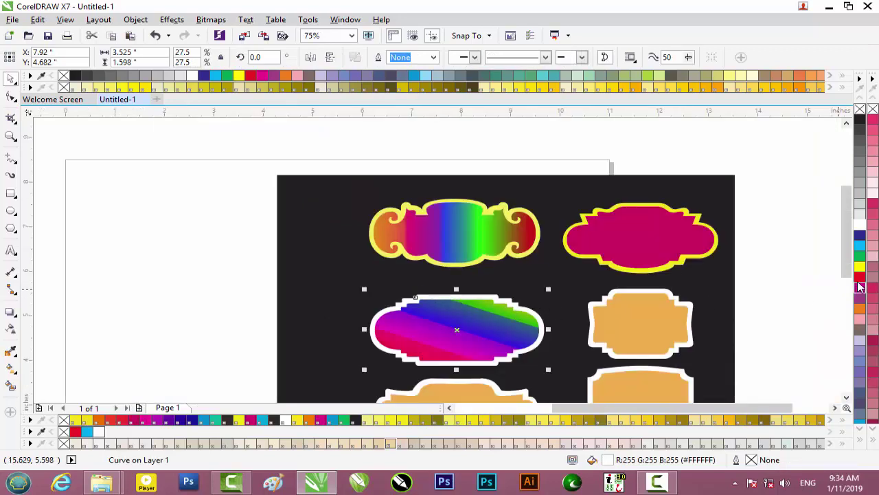
{"action": "right_click", "coordinate": [861, 246]}
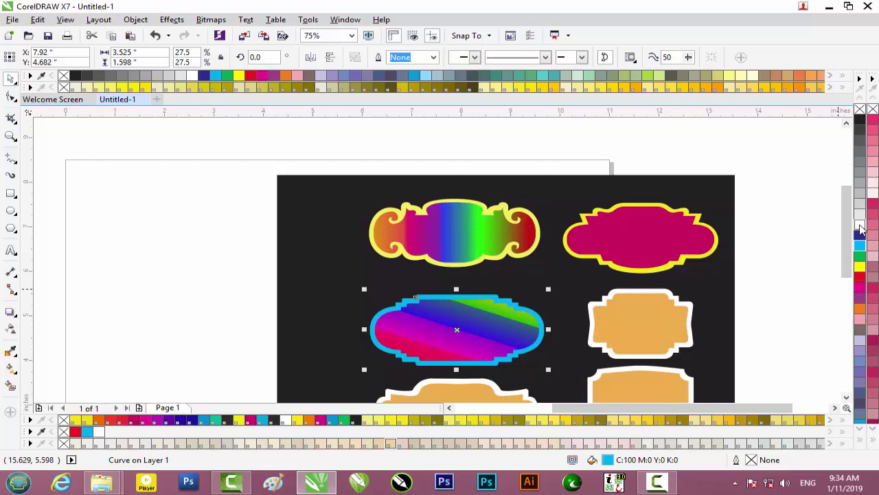
{"action": "right_click", "coordinate": [872, 204]}
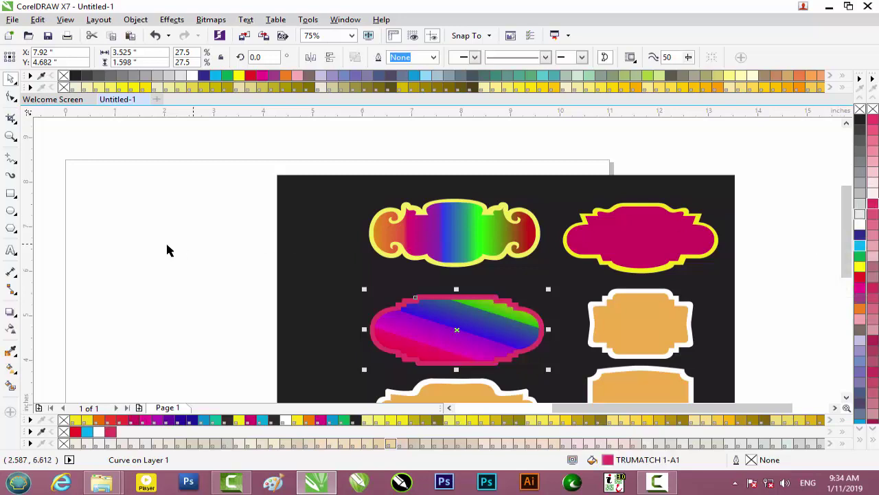
{"action": "key", "text": "Escape"}
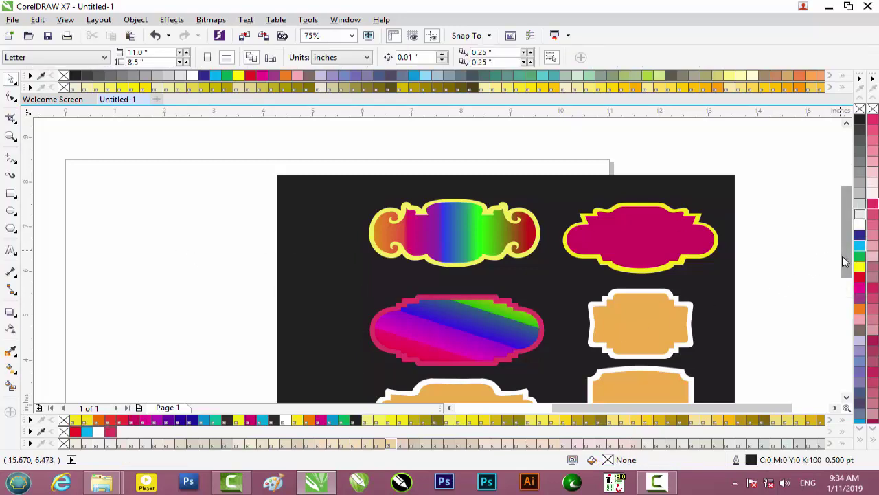
Zoom out to 37% and minimize CorelDRAW to reveal the sticker download folder.
{"action": "left_click_drag", "start_coordinate": [844, 254], "coordinate": [845, 294]}
{"action": "scroll", "coordinate": [432, 294], "scroll_direction": "down", "scroll_amount": 1}
{"action": "scroll", "coordinate": [430, 292], "scroll_direction": "up", "scroll_amount": 1}
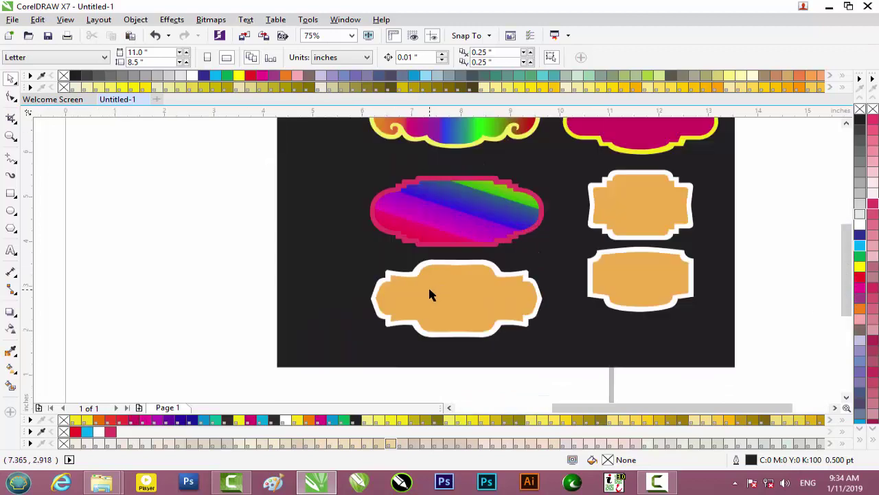
{"action": "scroll", "coordinate": [429, 292], "scroll_direction": "down", "scroll_amount": 1}
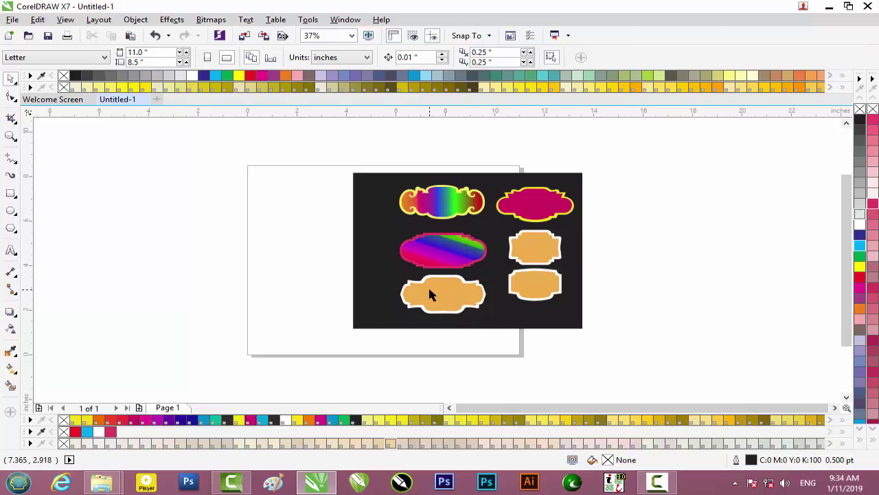
{"action": "left_click", "coordinate": [827, 8]}
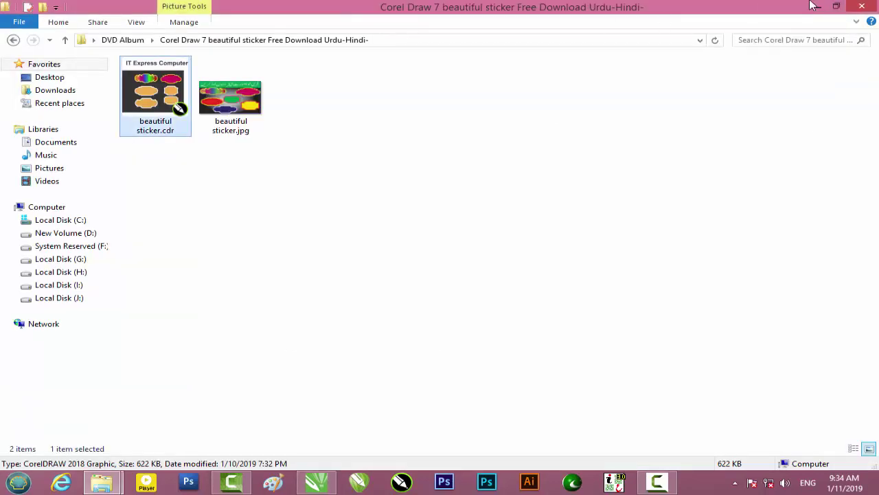
Browse H: > Wallpaper > Rj Afridi Flex Design > Corel Drw CDR File in Large icons view.
{"action": "left_click", "coordinate": [818, 7]}
{"action": "double_click", "coordinate": [25, 16]}
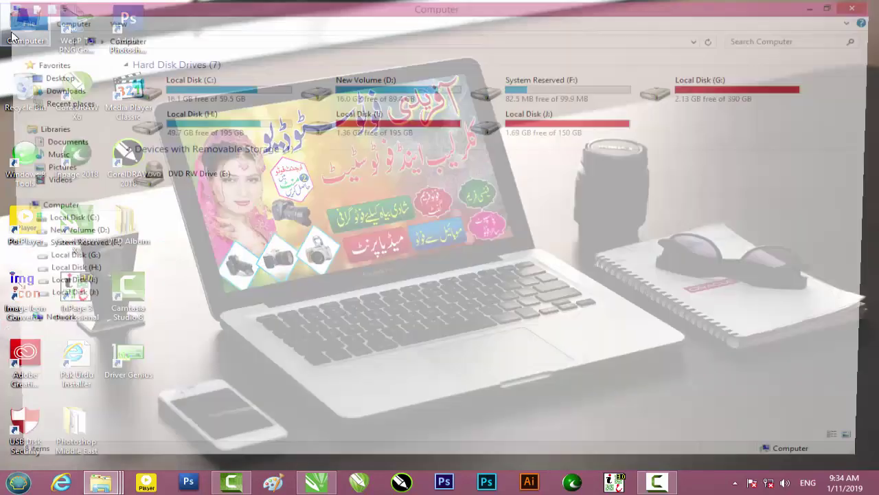
{"action": "double_click", "coordinate": [267, 127]}
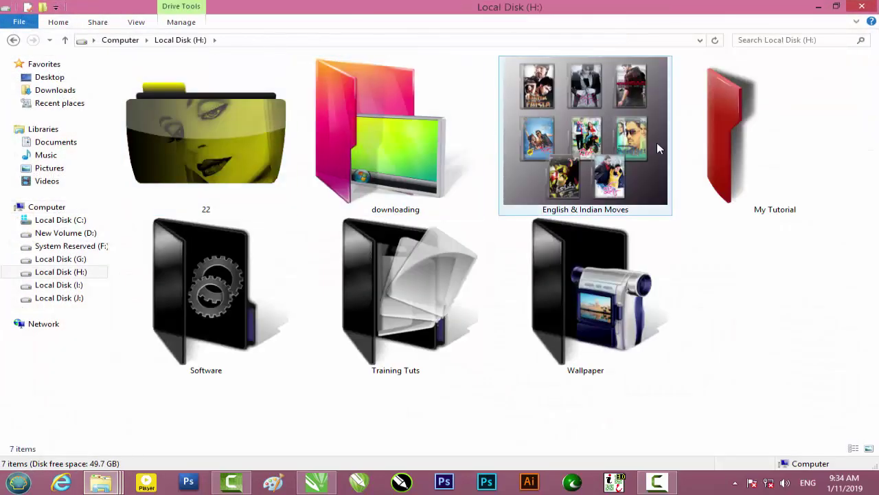
{"action": "double_click", "coordinate": [570, 316]}
{"action": "scroll", "coordinate": [342, 297], "scroll_direction": "down", "scroll_amount": 3}
{"action": "scroll", "coordinate": [341, 297], "scroll_direction": "down", "scroll_amount": 3}
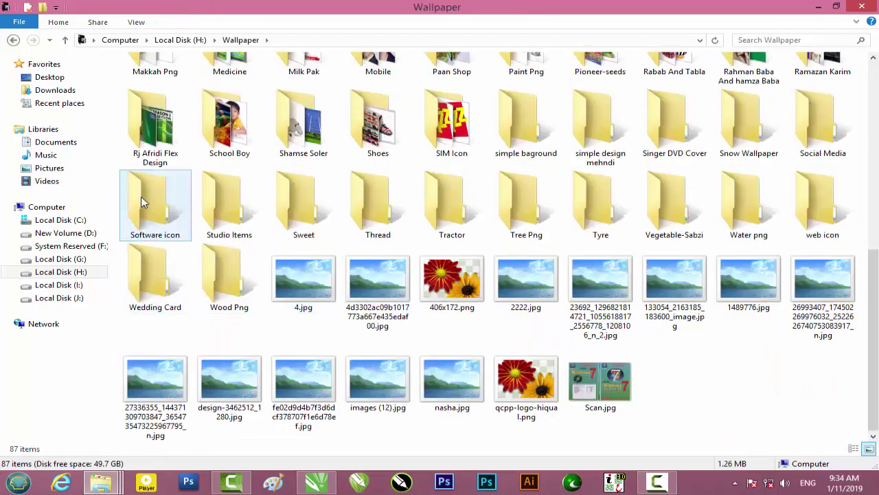
{"action": "left_click", "coordinate": [157, 158]}
{"action": "double_click", "coordinate": [157, 158]}
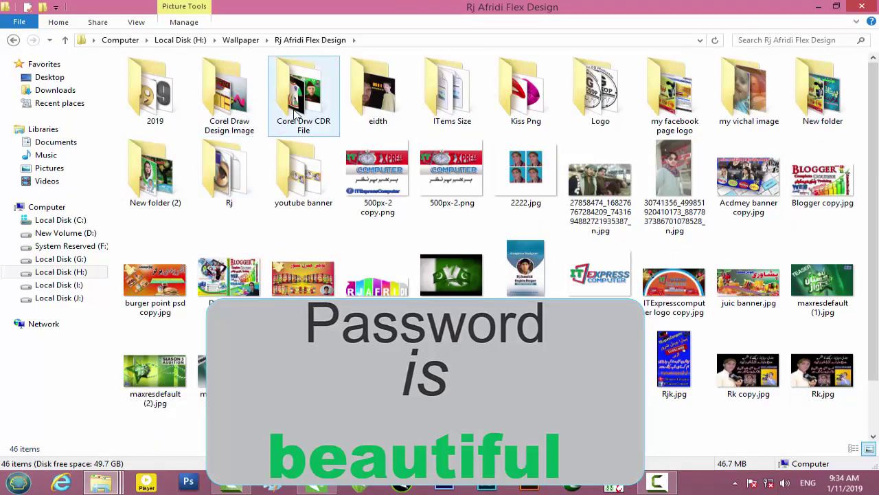
{"action": "double_click", "coordinate": [296, 112]}
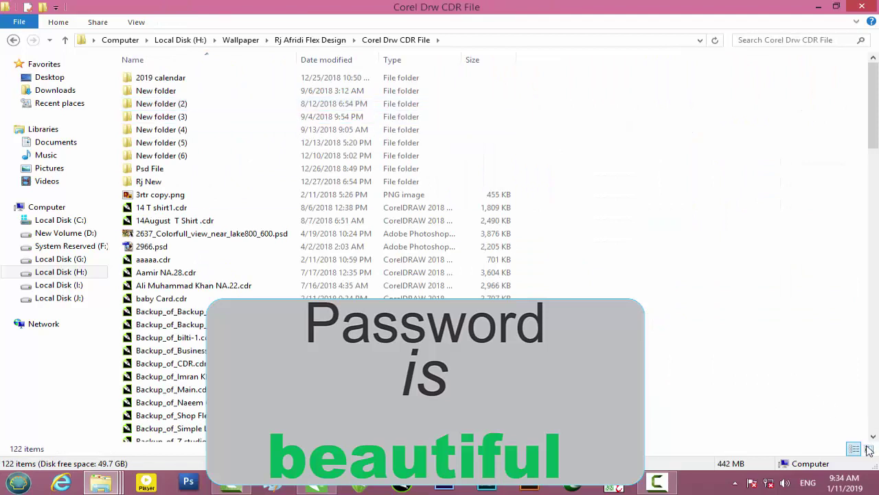
{"action": "left_click", "coordinate": [870, 448]}
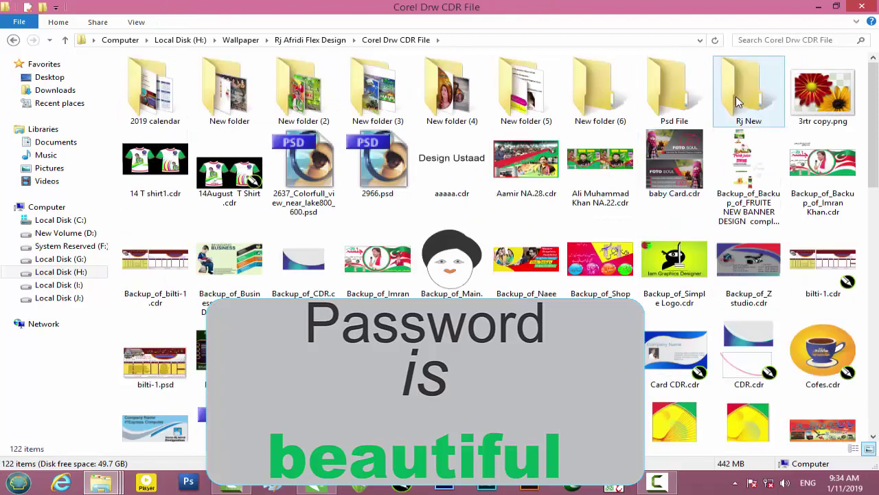
From the Rj New folder, drag Ali Autos.cdr onto the CorelDRAW page.
{"action": "double_click", "coordinate": [736, 96]}
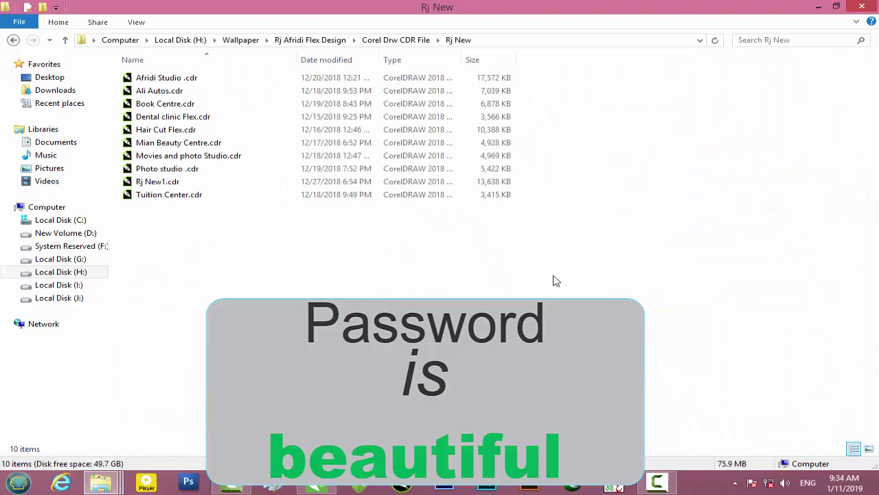
{"action": "left_click", "coordinate": [869, 448]}
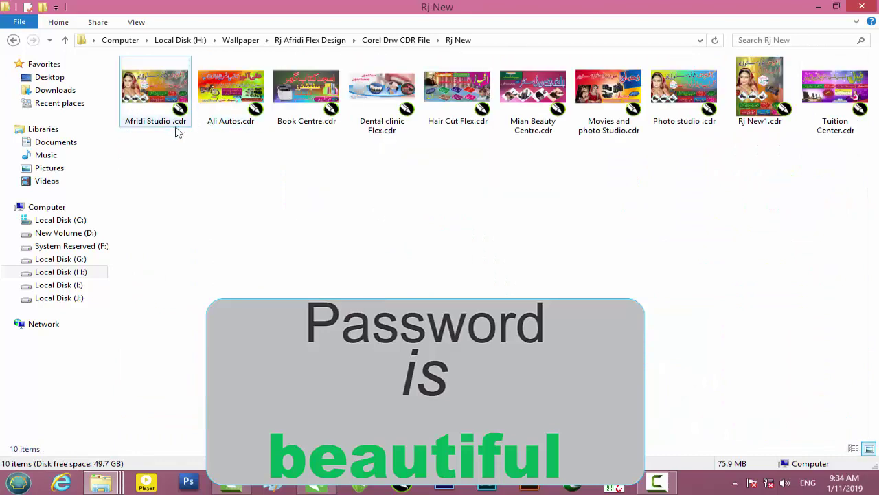
{"action": "left_click_drag", "start_coordinate": [227, 111], "coordinate": [256, 459]}
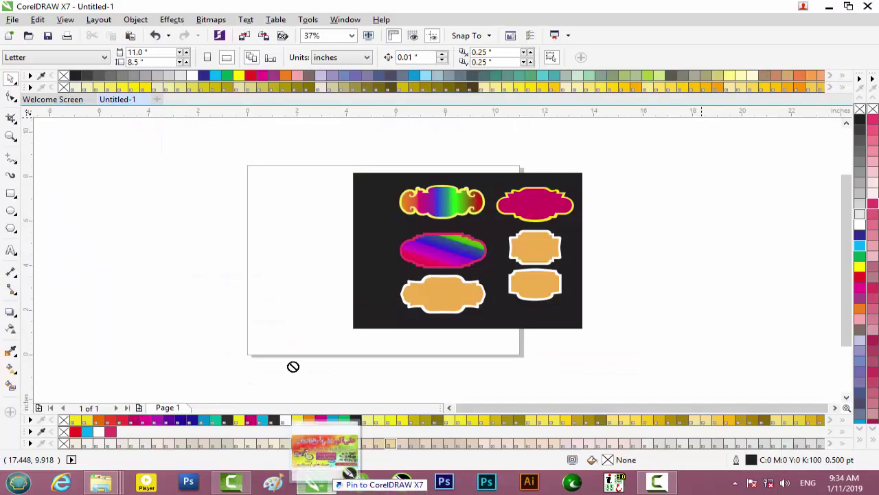
{"action": "left_click_drag", "start_coordinate": [255, 459], "coordinate": [260, 314]}
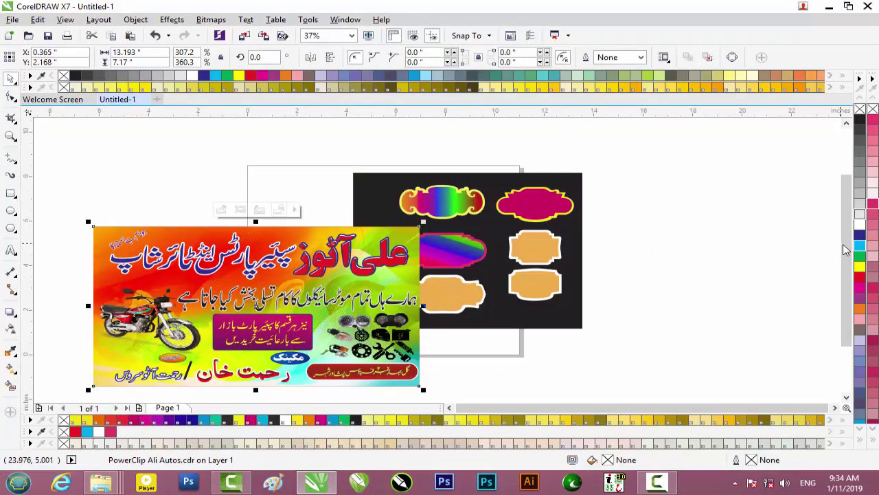
Move the rainbow sticker to empty canvas at right and delete the imported Ali Autos banner.
{"action": "scroll", "coordinate": [847, 249], "scroll_direction": "down", "scroll_amount": 2}
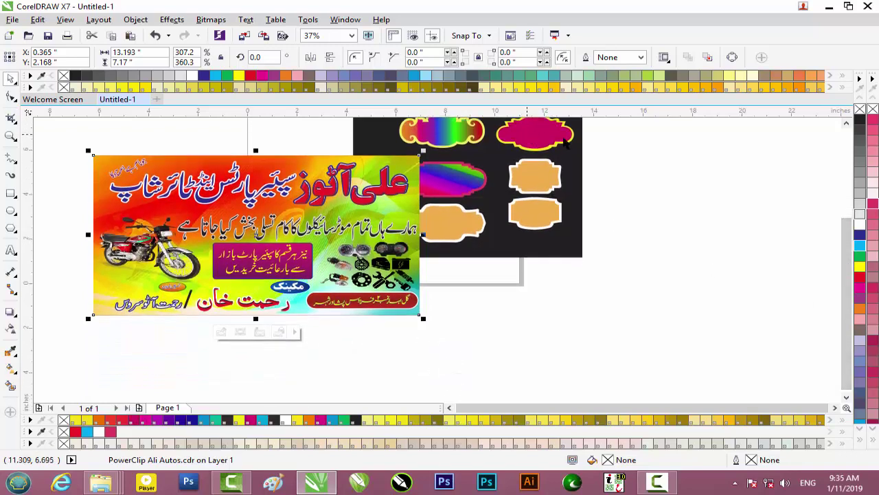
{"action": "scroll", "coordinate": [850, 132], "scroll_direction": "up", "scroll_amount": 2}
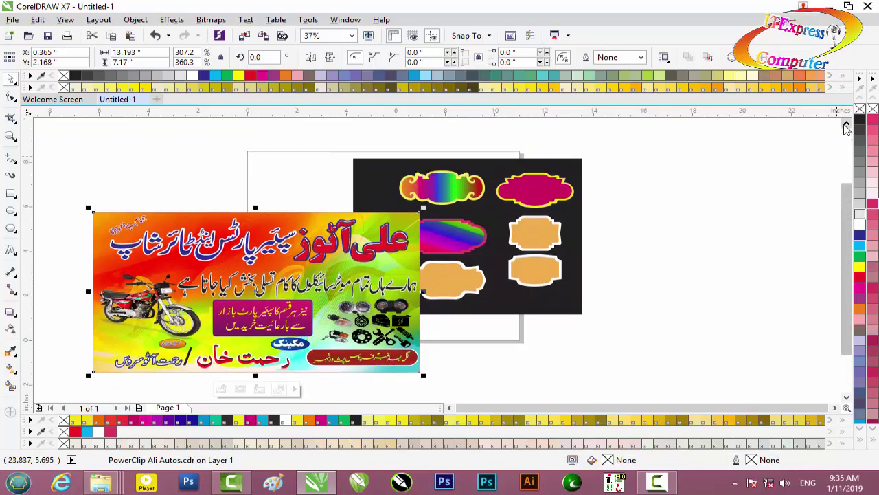
{"action": "left_click", "coordinate": [381, 150]}
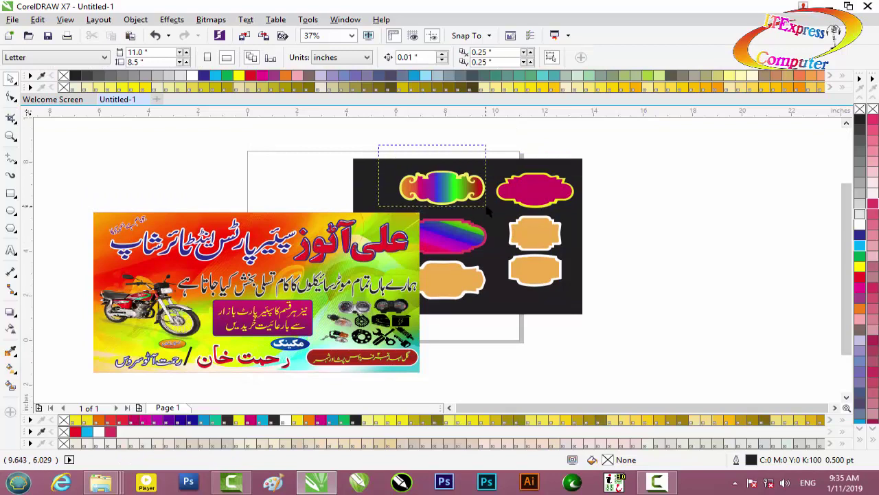
{"action": "mouse_move", "coordinate": [453, 183]}
{"action": "left_mouse_down"}
{"action": "mouse_move", "coordinate": [366, 246]}
{"action": "mouse_move", "coordinate": [372, 203]}
{"action": "mouse_move", "coordinate": [379, 284]}
{"action": "mouse_move", "coordinate": [395, 289]}
{"action": "mouse_move", "coordinate": [333, 258]}
{"action": "left_mouse_up"}
{"action": "scroll", "coordinate": [366, 247], "scroll_direction": "up", "scroll_amount": 1}
{"action": "scroll", "coordinate": [334, 259], "scroll_direction": "down", "scroll_amount": 2}
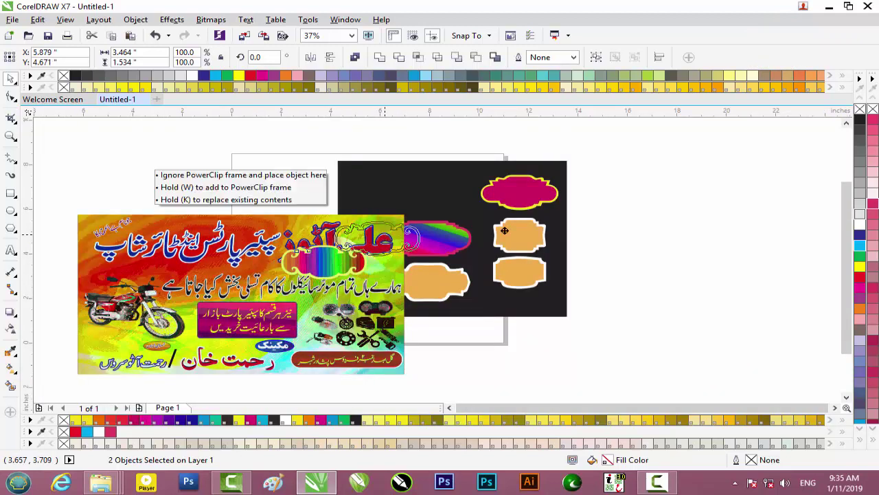
{"action": "left_click_drag", "start_coordinate": [323, 261], "coordinate": [627, 244]}
{"action": "left_click", "coordinate": [236, 258]}
{"action": "key", "text": "Delete"}
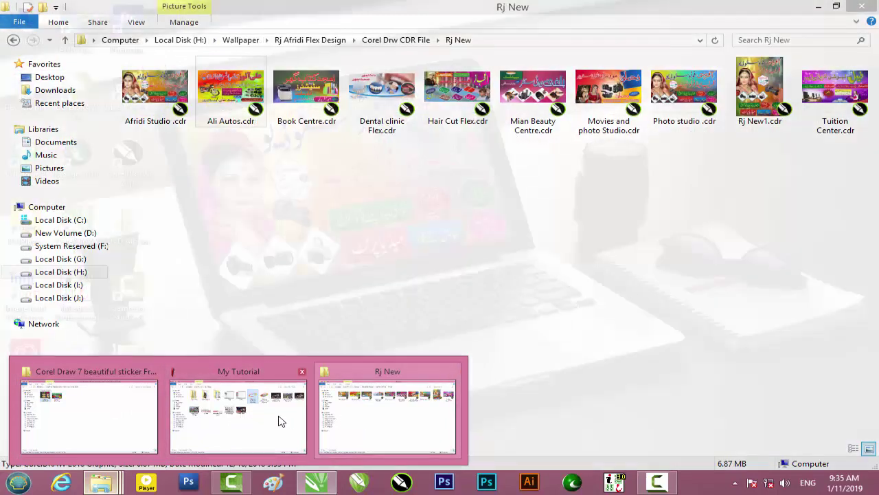
Drag a dark red wallpaper JPG from H: > Wallpaper > simple bagground > abstract-multicolor into CorelDRAW.
{"action": "left_click", "coordinate": [278, 418]}
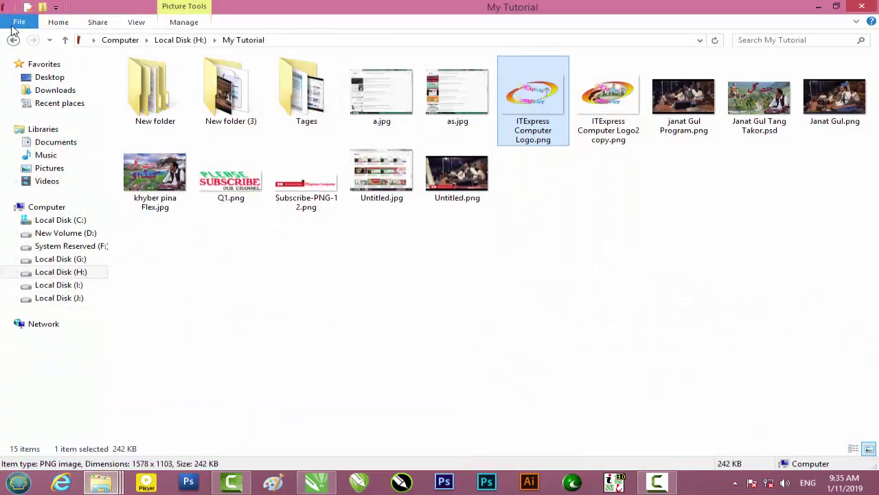
{"action": "left_click", "coordinate": [14, 39]}
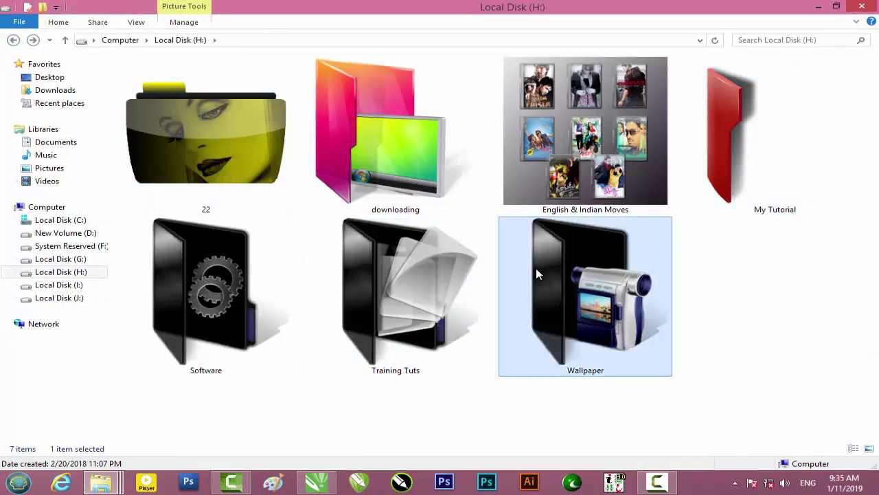
{"action": "double_click", "coordinate": [536, 271]}
{"action": "scroll", "coordinate": [499, 171], "scroll_direction": "down", "scroll_amount": 3}
{"action": "double_click", "coordinate": [524, 124]}
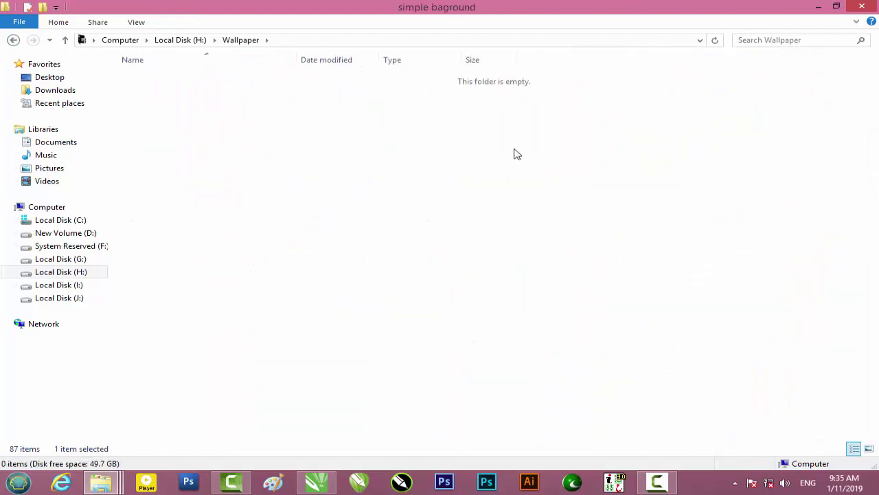
{"action": "double_click", "coordinate": [254, 114]}
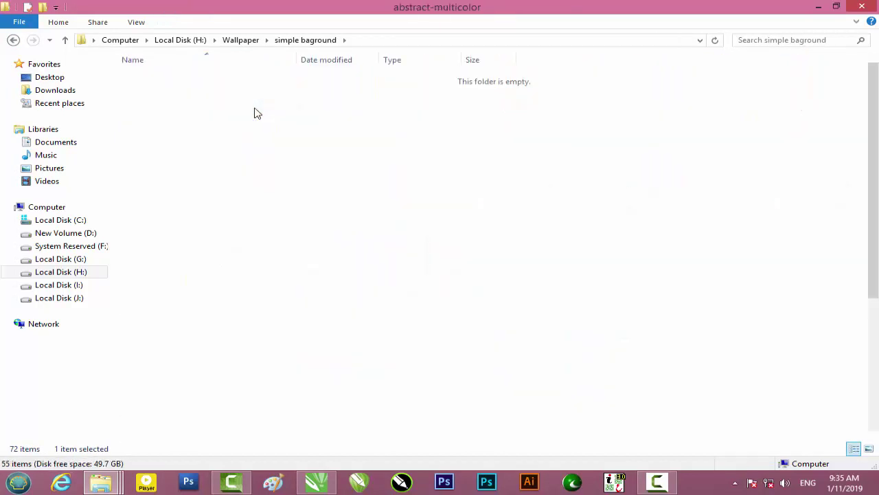
{"action": "mouse_move", "coordinate": [313, 114]}
{"action": "left_mouse_down"}
{"action": "mouse_move", "coordinate": [330, 404]}
{"action": "mouse_move", "coordinate": [255, 309]}
{"action": "left_mouse_up"}
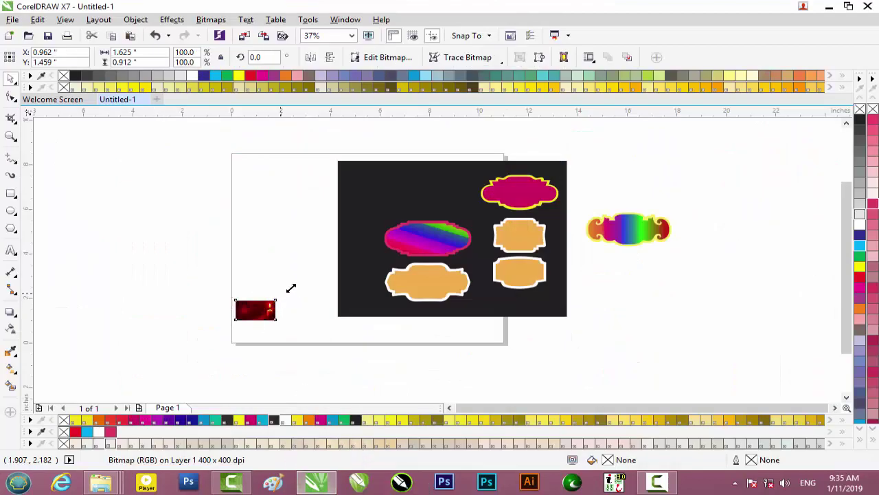
Enlarge the red candle bitmap and position it on the page beside the dark sheet.
{"action": "left_click_drag", "start_coordinate": [291, 287], "coordinate": [387, 231]}
{"action": "left_click_drag", "start_coordinate": [309, 281], "coordinate": [269, 239]}
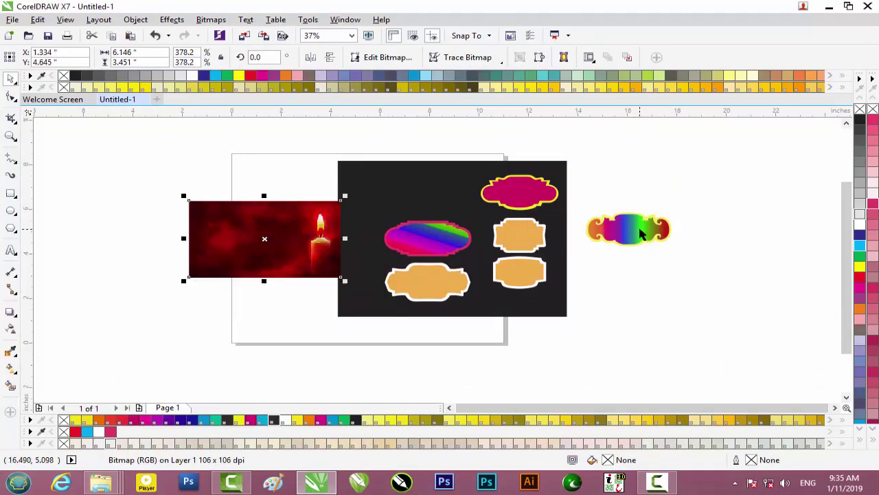
{"action": "left_click_drag", "start_coordinate": [641, 234], "coordinate": [271, 245]}
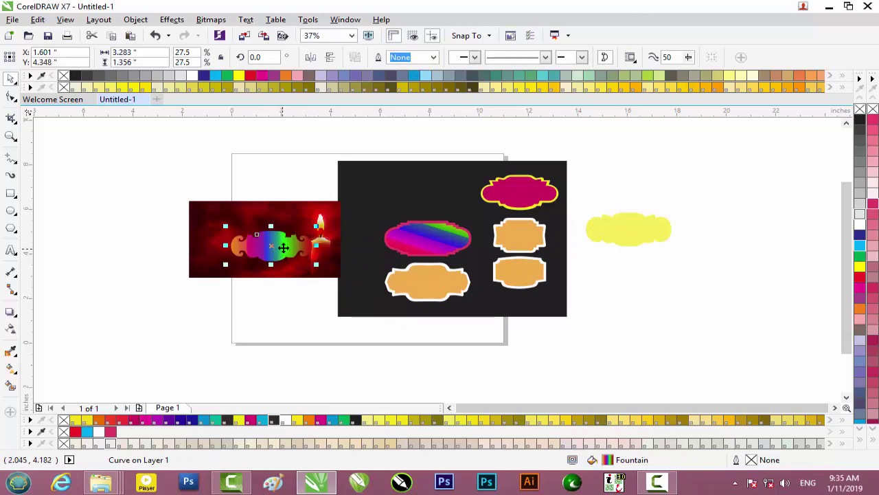
{"action": "scroll", "coordinate": [283, 247], "scroll_direction": "up", "scroll_amount": 2}
{"action": "scroll", "coordinate": [283, 247], "scroll_direction": "down", "scroll_amount": 2}
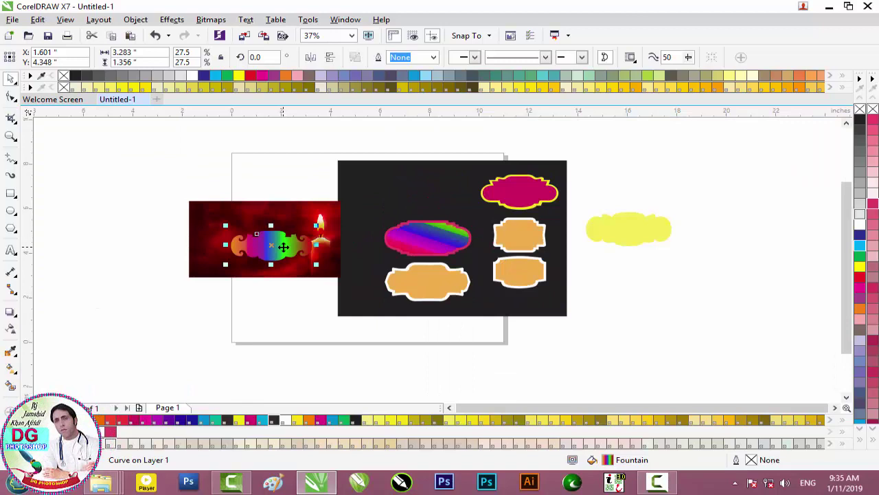
Align the rainbow label over its yellow backing and move both onto the candle image.
{"action": "left_click_drag", "start_coordinate": [285, 244], "coordinate": [628, 230]}
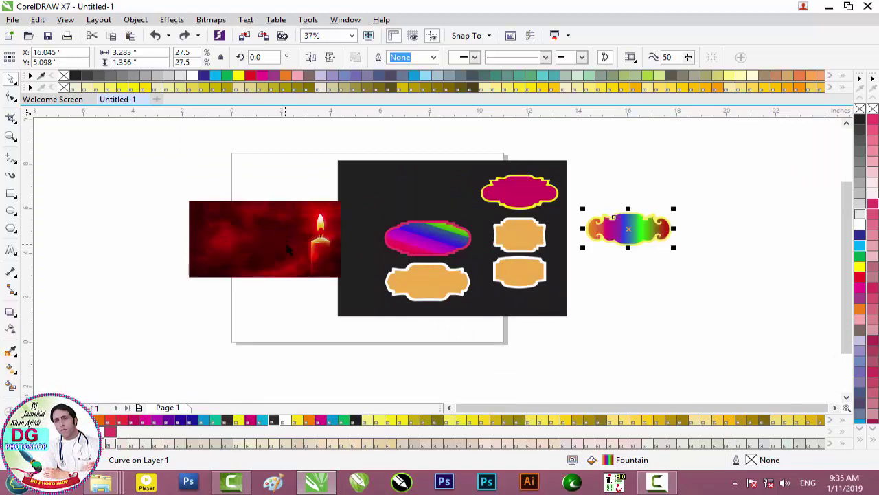
{"action": "left_click_drag", "start_coordinate": [713, 199], "coordinate": [581, 256]}
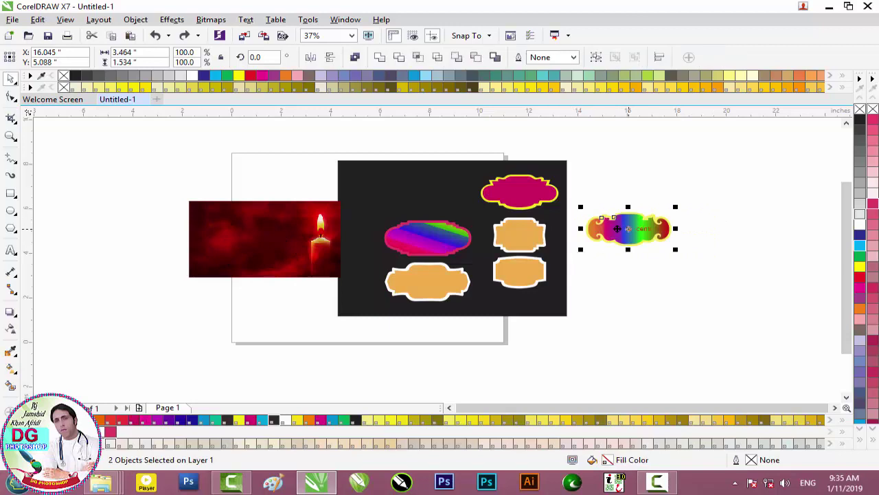
{"action": "left_click_drag", "start_coordinate": [617, 228], "coordinate": [265, 237]}
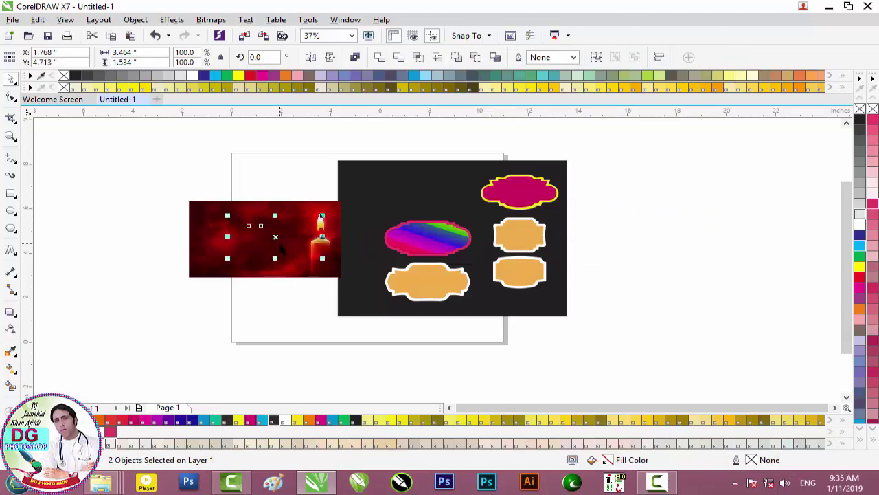
{"action": "scroll", "coordinate": [285, 237], "scroll_direction": "up", "scroll_amount": 1}
{"action": "scroll", "coordinate": [288, 234], "scroll_direction": "up", "scroll_amount": 1}
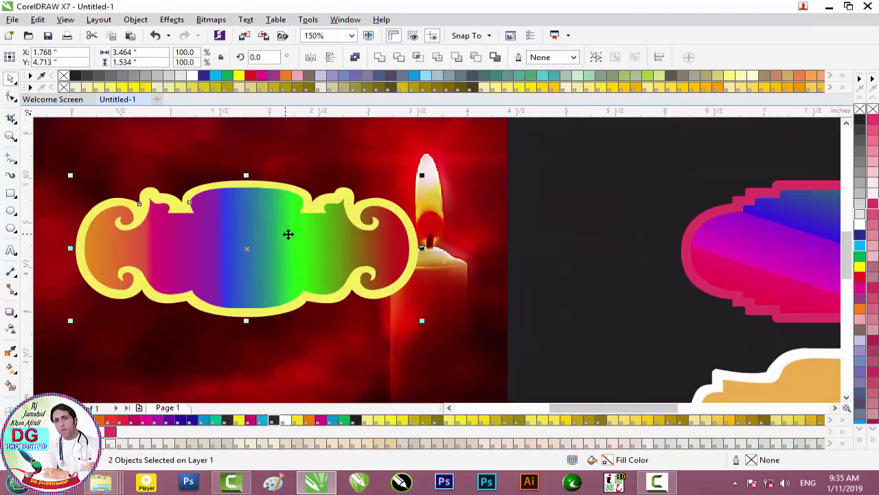
Scale the framed label down to sit just above the candle, then deselect it.
{"action": "left_click_drag", "start_coordinate": [421, 176], "coordinate": [355, 205]}
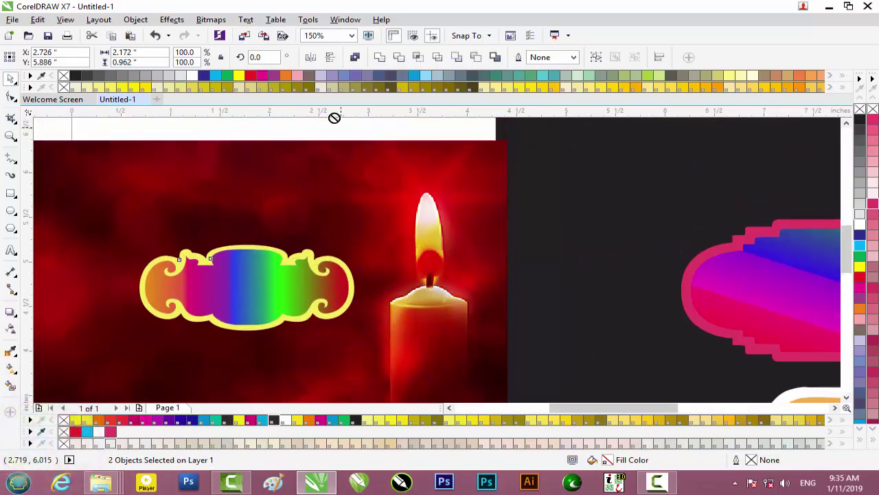
{"action": "left_click_drag", "start_coordinate": [338, 109], "coordinate": [343, 201]}
{"action": "scroll", "coordinate": [343, 203], "scroll_direction": "down", "scroll_amount": 1}
{"action": "left_click", "coordinate": [329, 146]}
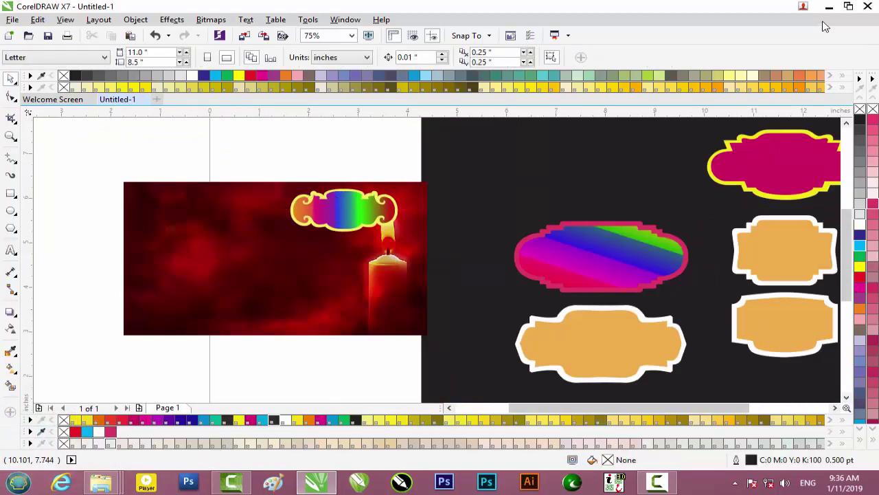
{"action": "left_click", "coordinate": [829, 7]}
Minimize the open windows and open DVD Album > 2 > Caligraphy > word hand mad.
{"action": "left_click", "coordinate": [818, 7]}
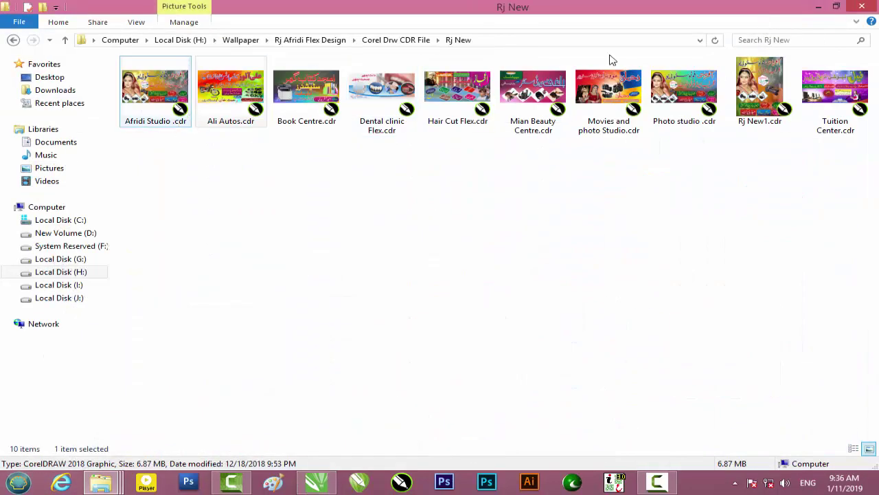
{"action": "left_click", "coordinate": [819, 6]}
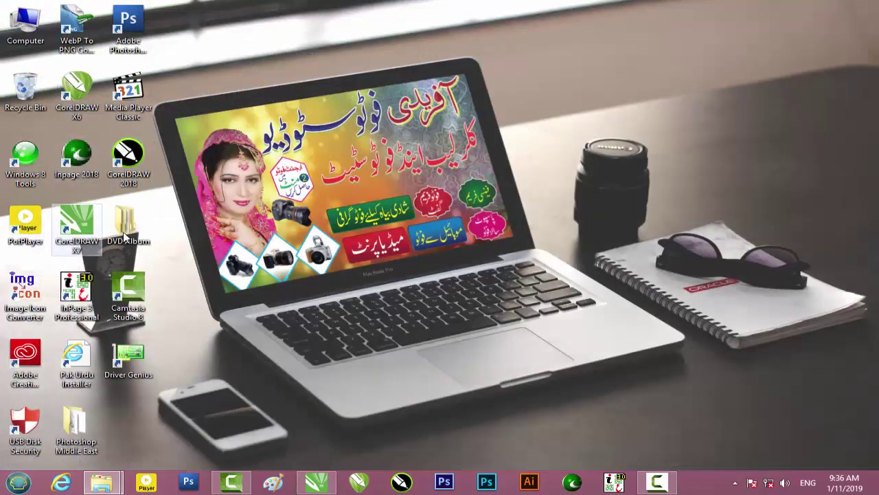
{"action": "double_click", "coordinate": [126, 236]}
{"action": "double_click", "coordinate": [171, 94]}
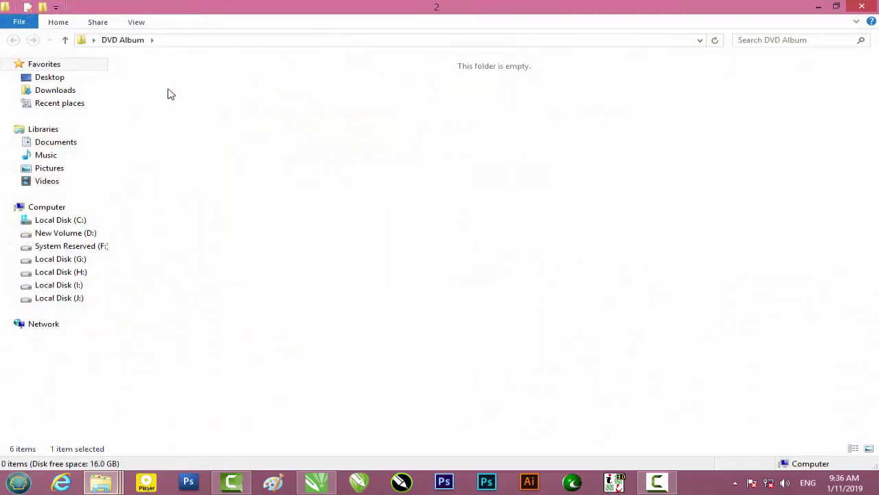
{"action": "double_click", "coordinate": [279, 112]}
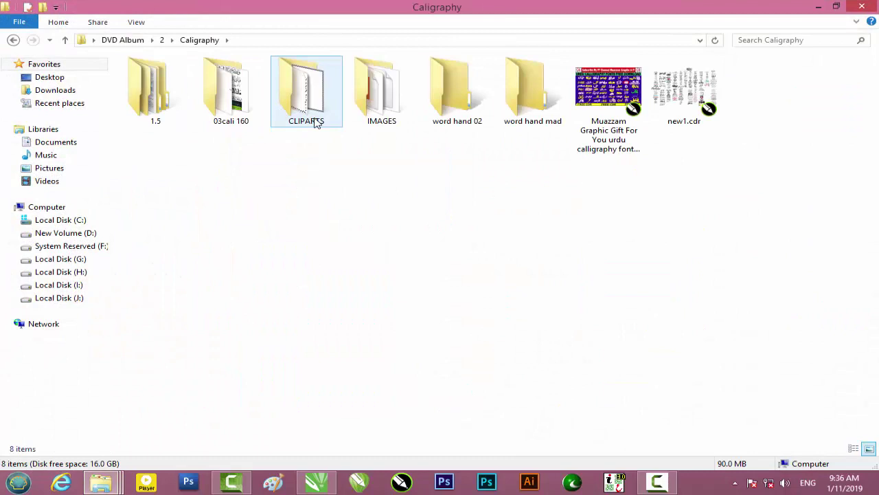
{"action": "double_click", "coordinate": [516, 115]}
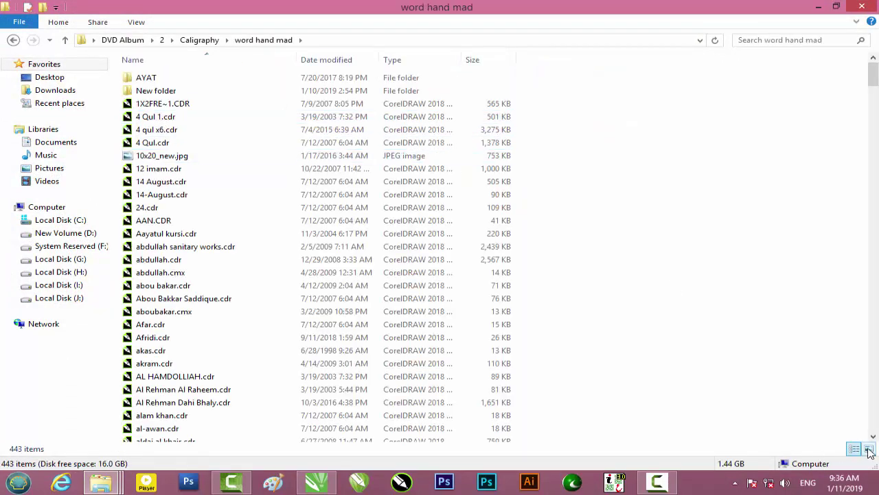
Show the calligraphy files as Large Icons and browse to those starting with M.
{"action": "left_click", "coordinate": [869, 450]}
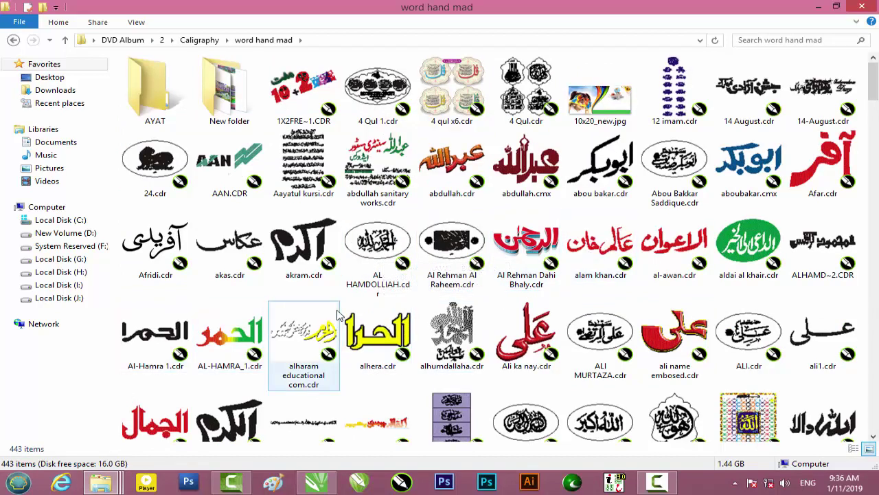
{"action": "left_click", "coordinate": [551, 336]}
{"action": "scroll", "coordinate": [550, 338], "scroll_direction": "down", "scroll_amount": 3}
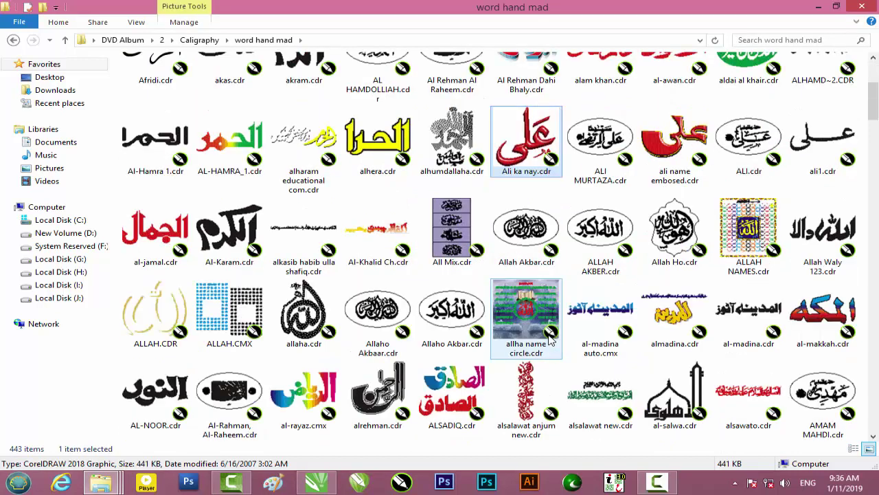
{"action": "scroll", "coordinate": [551, 337], "scroll_direction": "down", "scroll_amount": 4}
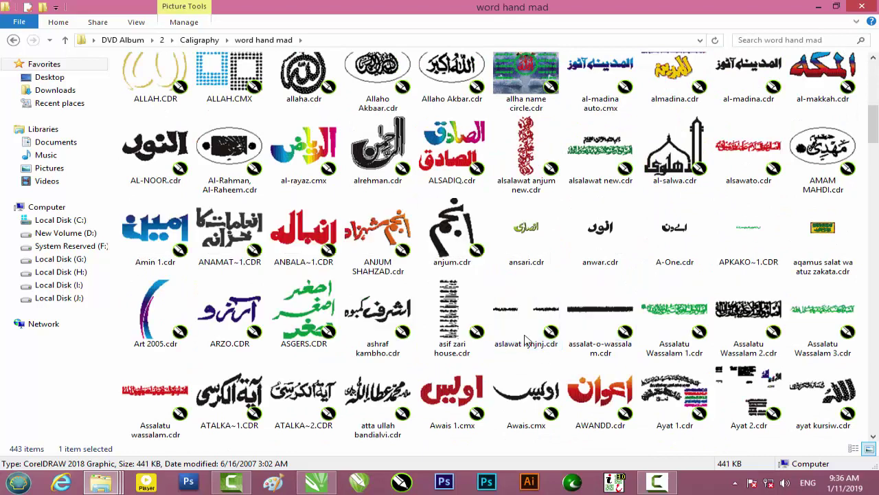
{"action": "left_click", "coordinate": [521, 337]}
{"action": "key", "text": "m"}
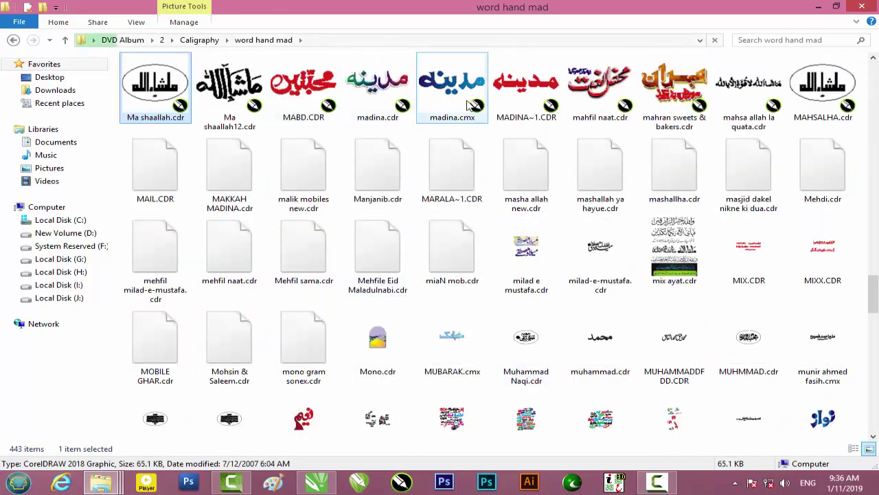
{"action": "left_click_drag", "start_coordinate": [594, 98], "coordinate": [406, 384]}
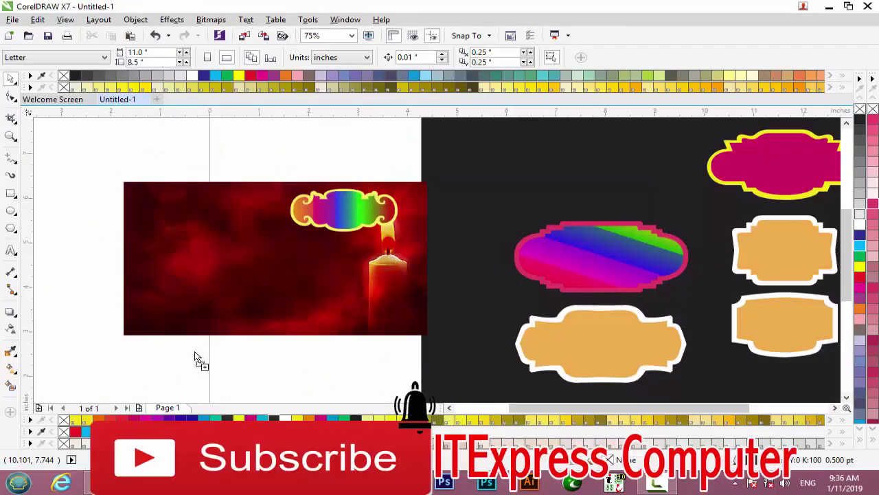
Import mahfil naat.cdr, place it on the rainbow label and scale it to 81.8%.
{"action": "left_click_drag", "start_coordinate": [249, 315], "coordinate": [252, 322]}
{"action": "left_click_drag", "start_coordinate": [209, 352], "coordinate": [355, 211]}
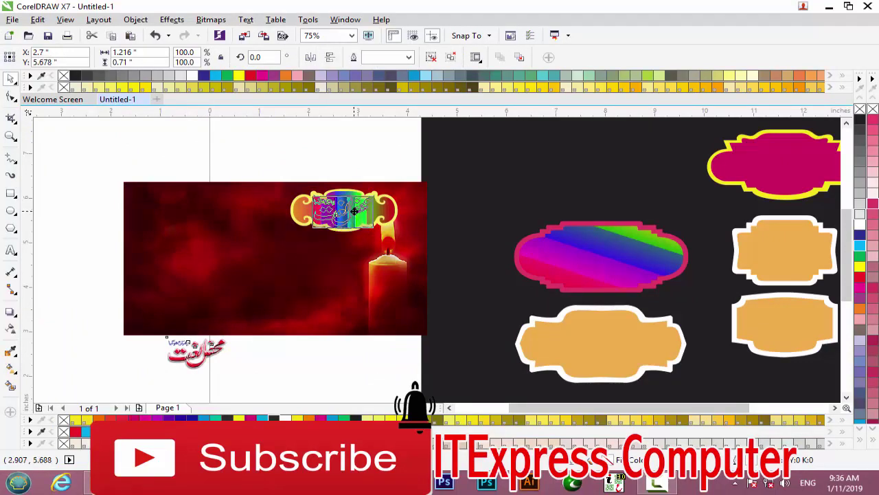
{"action": "scroll", "coordinate": [355, 211], "scroll_direction": "up", "scroll_amount": 2}
{"action": "left_click_drag", "start_coordinate": [435, 148], "coordinate": [413, 158]}
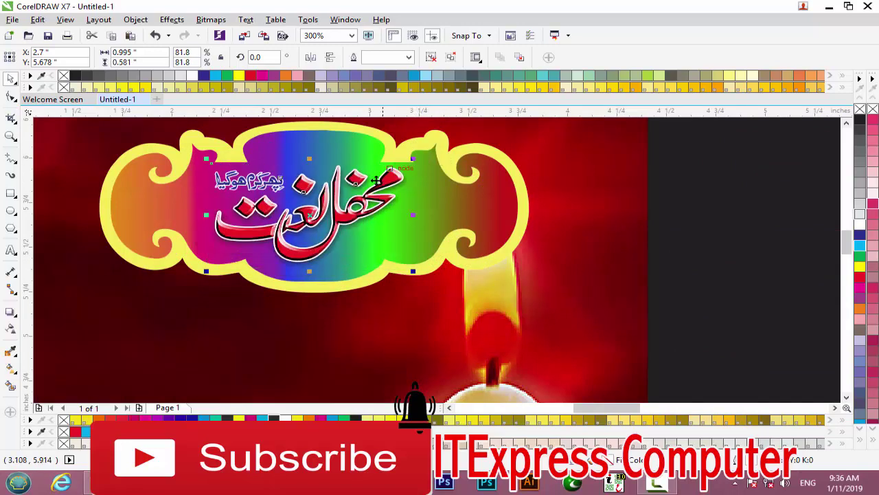
{"action": "scroll", "coordinate": [348, 198], "scroll_direction": "up", "scroll_amount": 1}
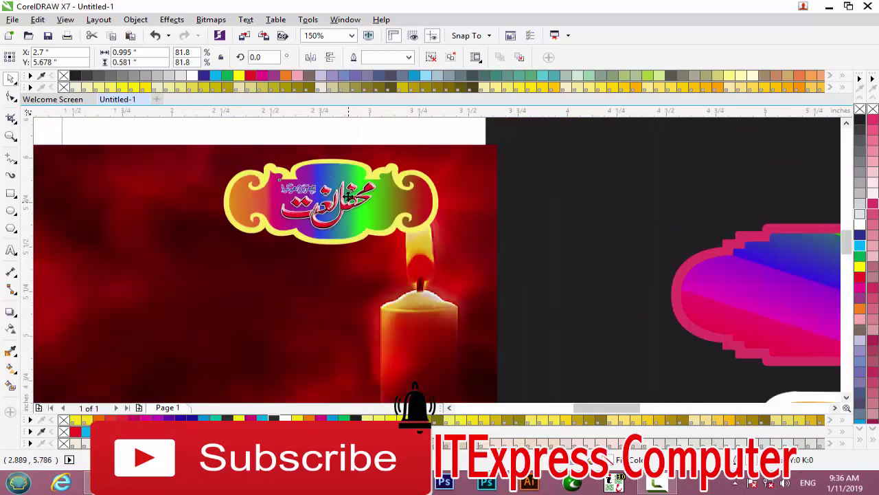
{"action": "scroll", "coordinate": [349, 197], "scroll_direction": "down", "scroll_amount": 3}
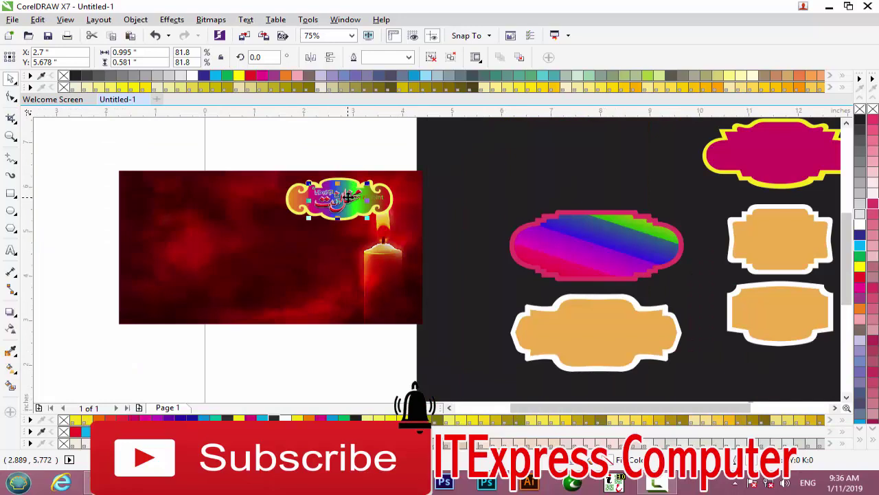
{"action": "scroll", "coordinate": [339, 149], "scroll_direction": "down", "scroll_amount": 1}
{"action": "scroll", "coordinate": [507, 199], "scroll_direction": "down", "scroll_amount": 1}
{"action": "scroll", "coordinate": [507, 199], "scroll_direction": "up", "scroll_amount": 1}
{"action": "scroll", "coordinate": [507, 200], "scroll_direction": "up", "scroll_amount": 1}
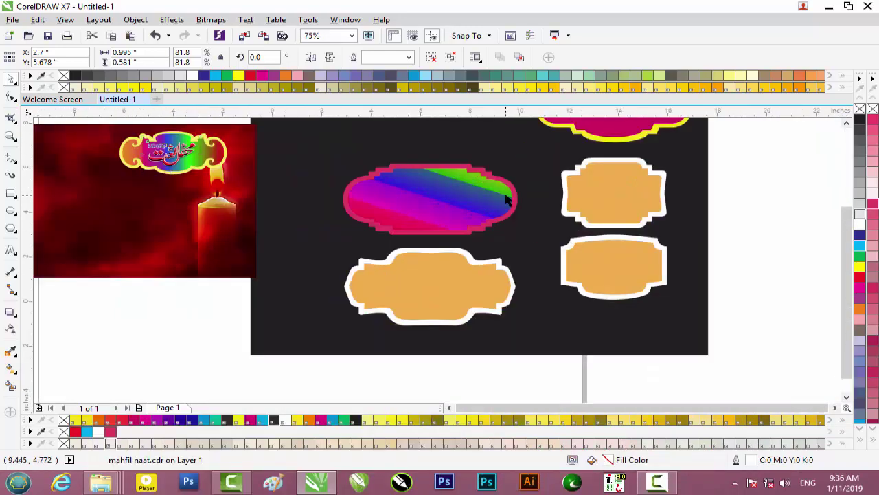
{"action": "scroll", "coordinate": [507, 199], "scroll_direction": "down", "scroll_amount": 1}
Minimize CorelDRAW and Explorer, briefly reopen the beautiful sticker folder, then minimize it.
{"action": "left_click", "coordinate": [836, 10]}
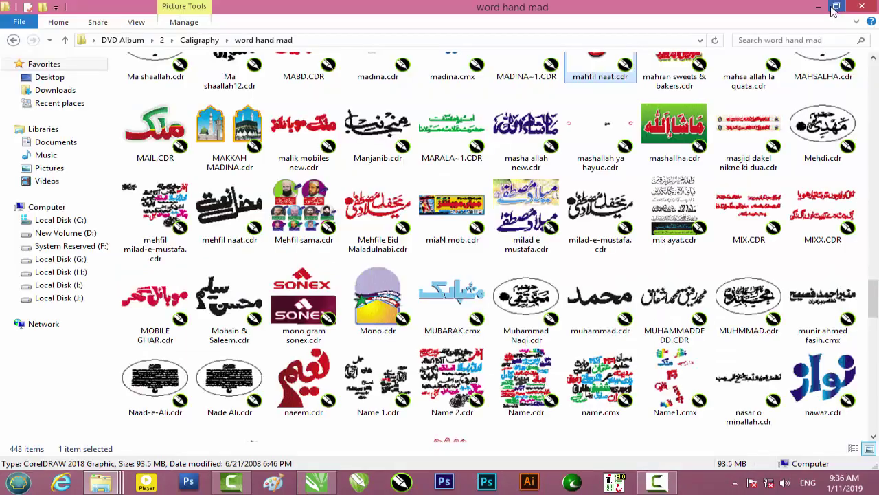
{"action": "left_click", "coordinate": [819, 9]}
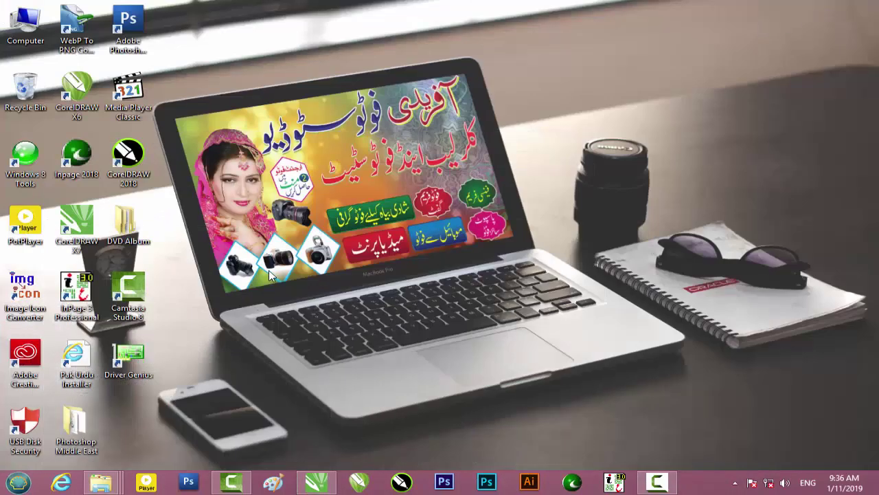
{"action": "mouse_move", "coordinate": [101, 482]}
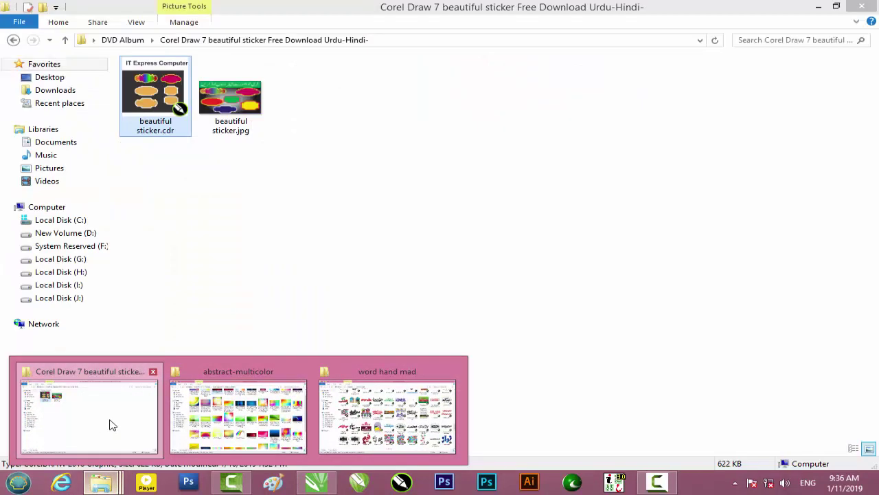
{"action": "left_click", "coordinate": [112, 424]}
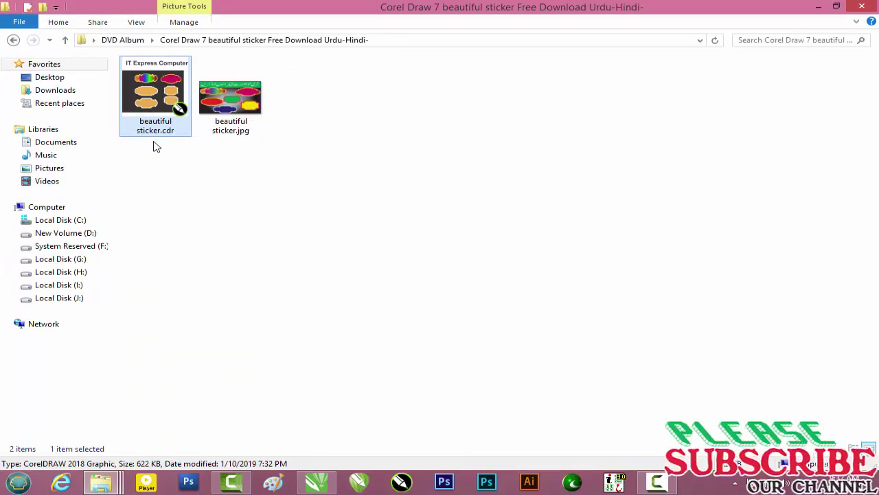
{"action": "left_click", "coordinate": [818, 7]}
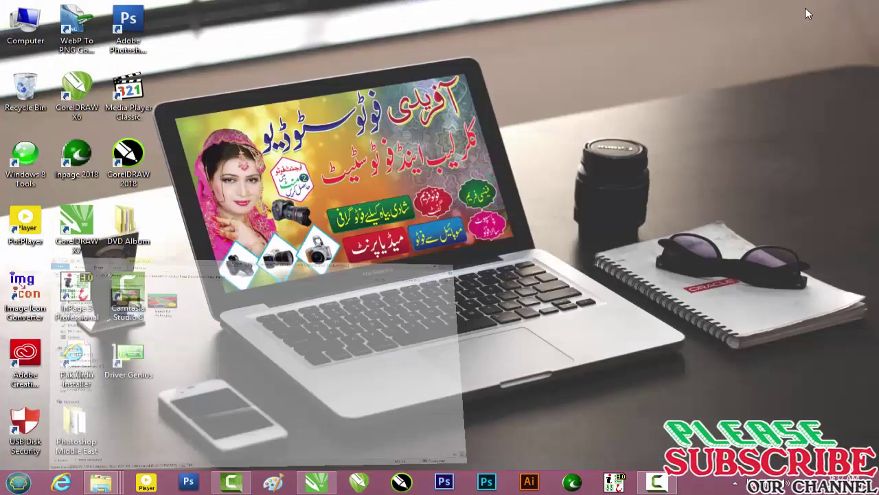